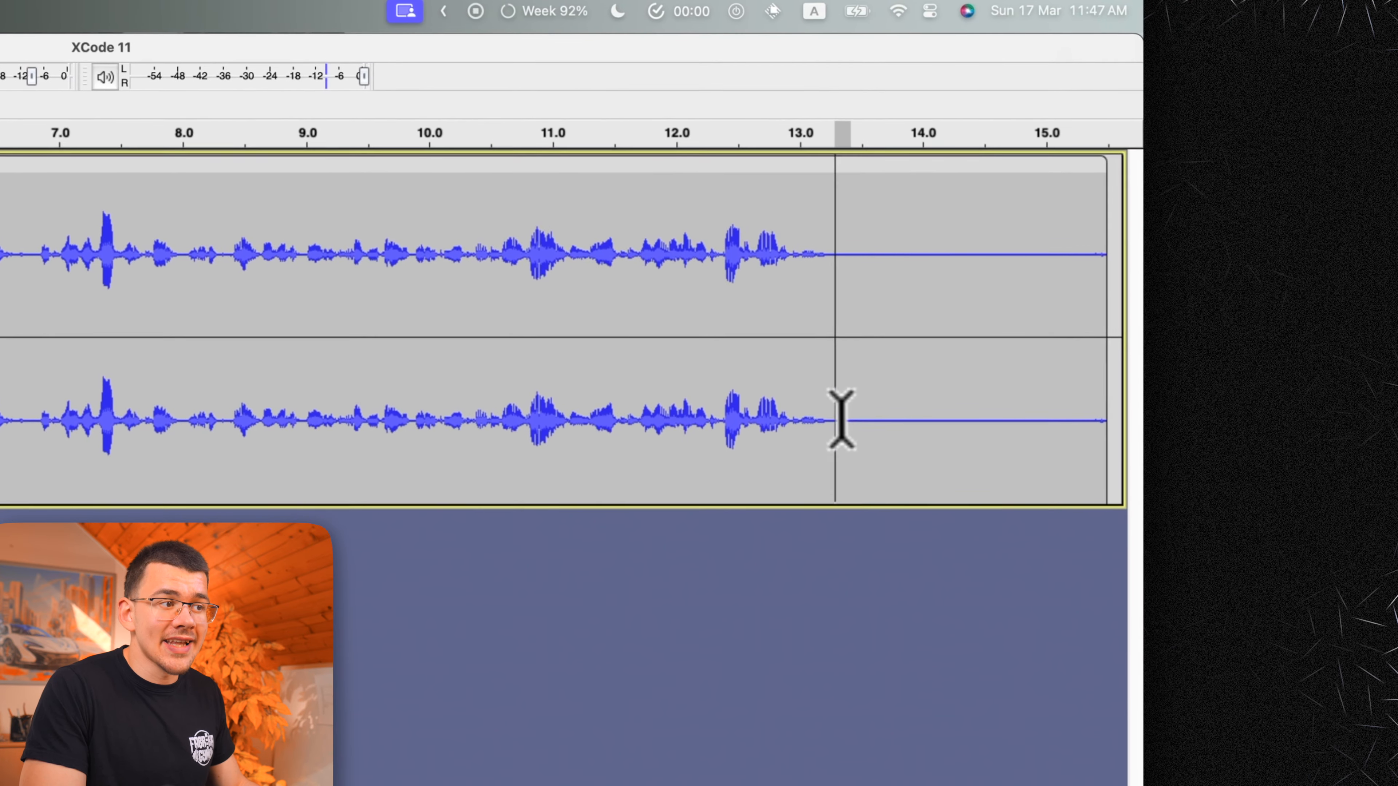
Capture a noise profile from the silent section near the end of the XCode 11 clip, after about 13.3 s.
drag(1128, 254, 1271, 257)
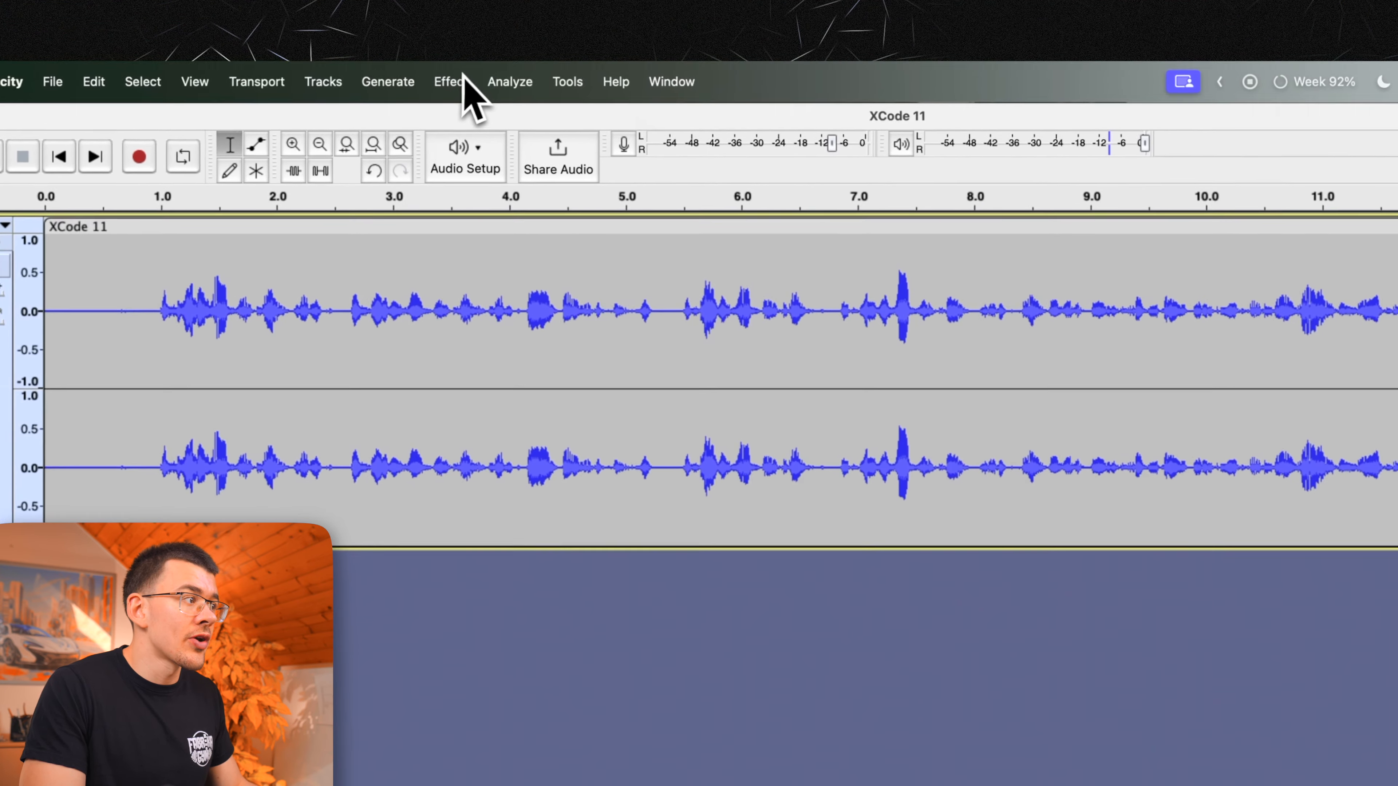
click(461, 82)
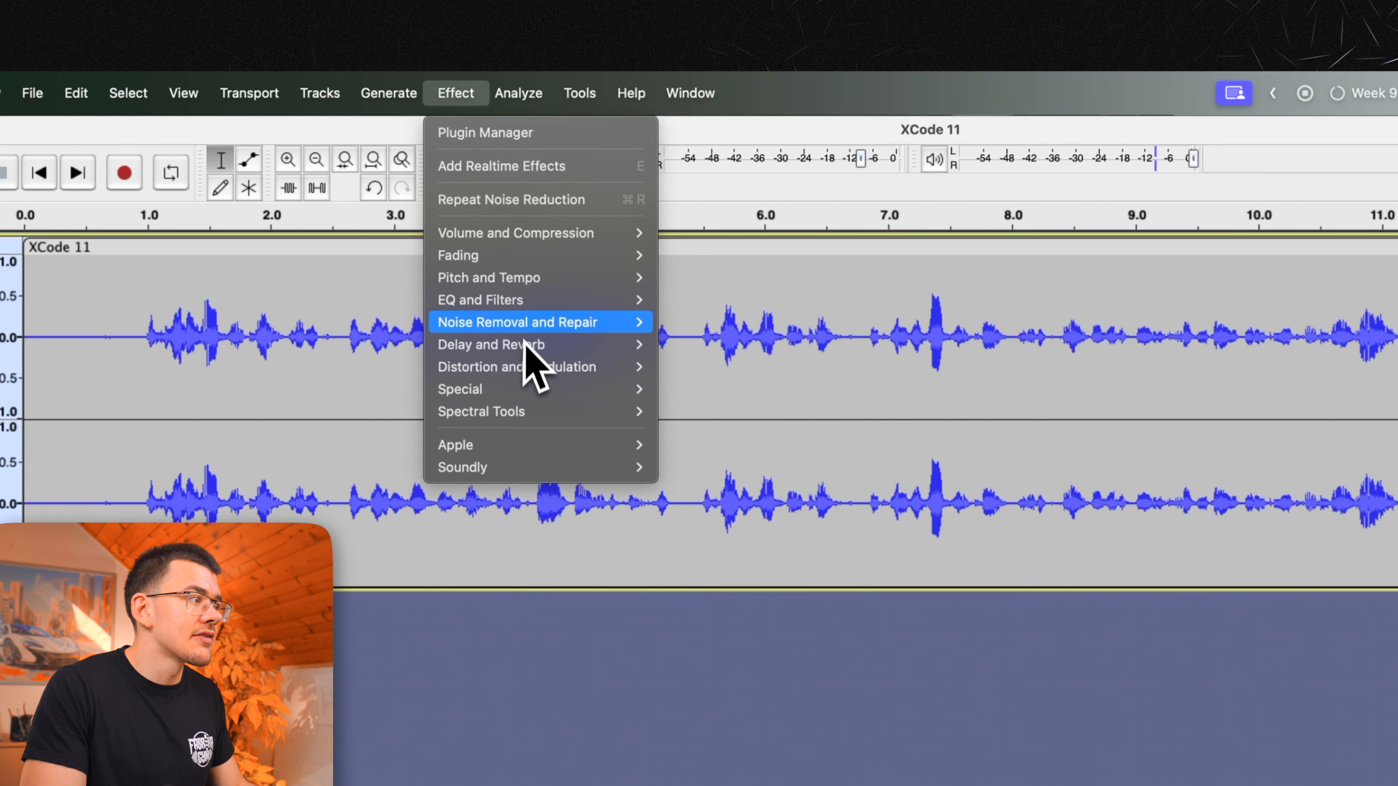
mouse_move(470, 303)
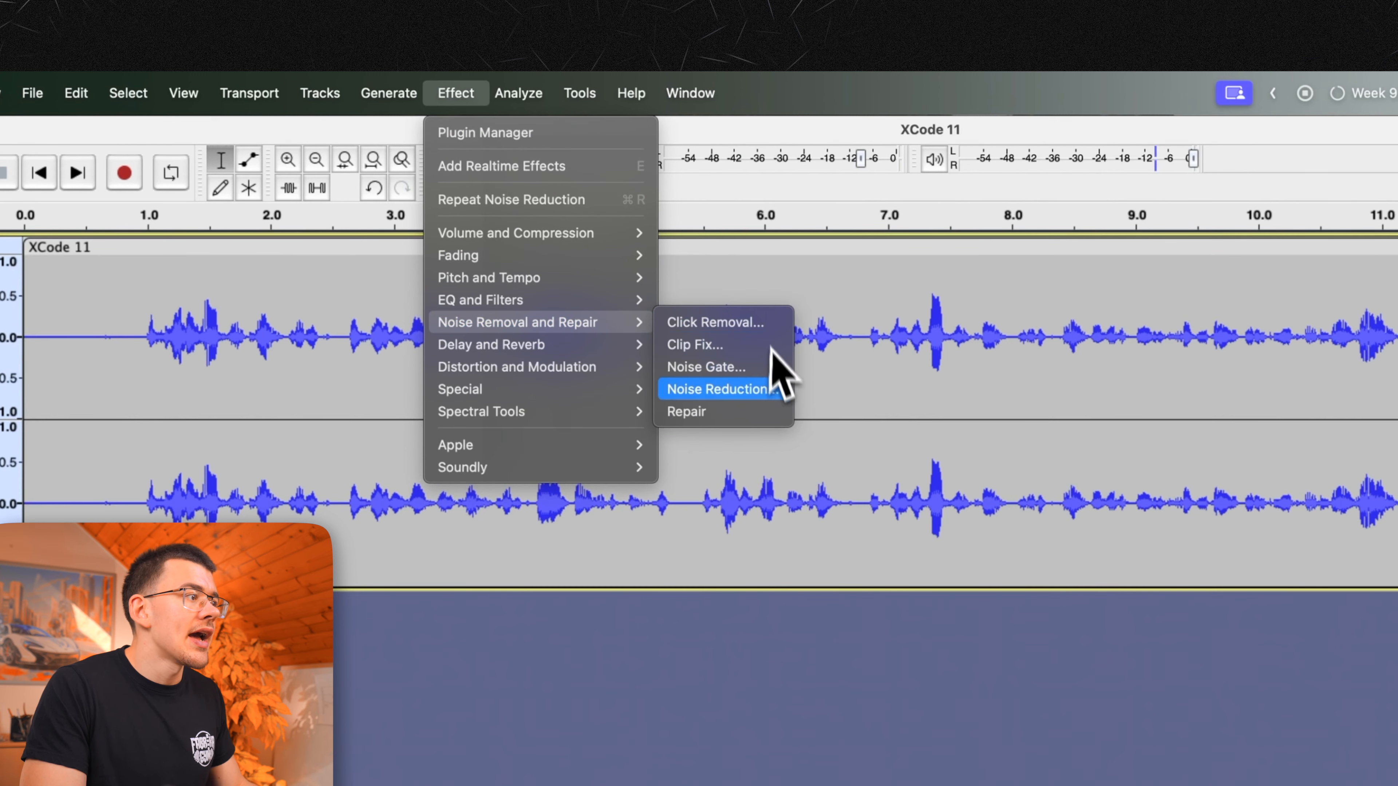
click(693, 391)
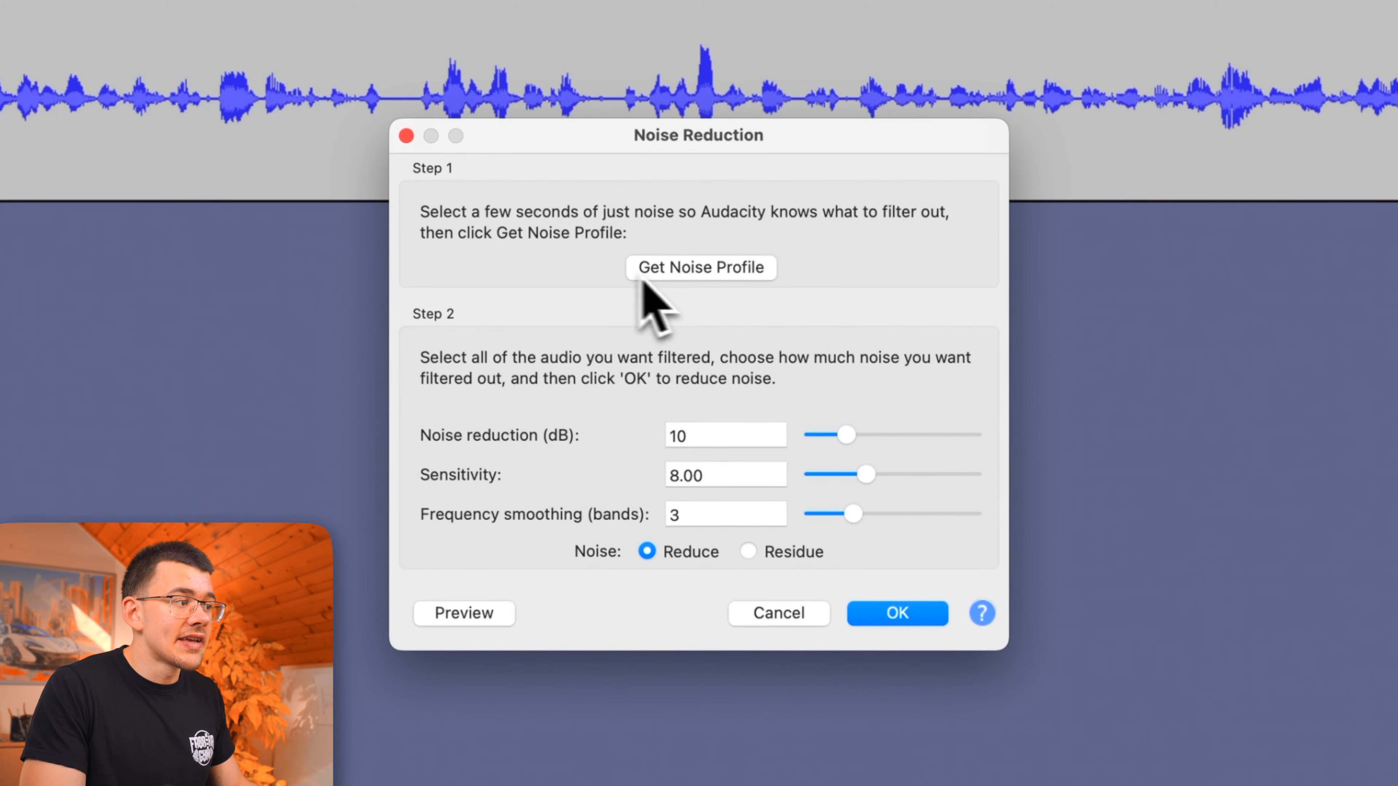
click(707, 275)
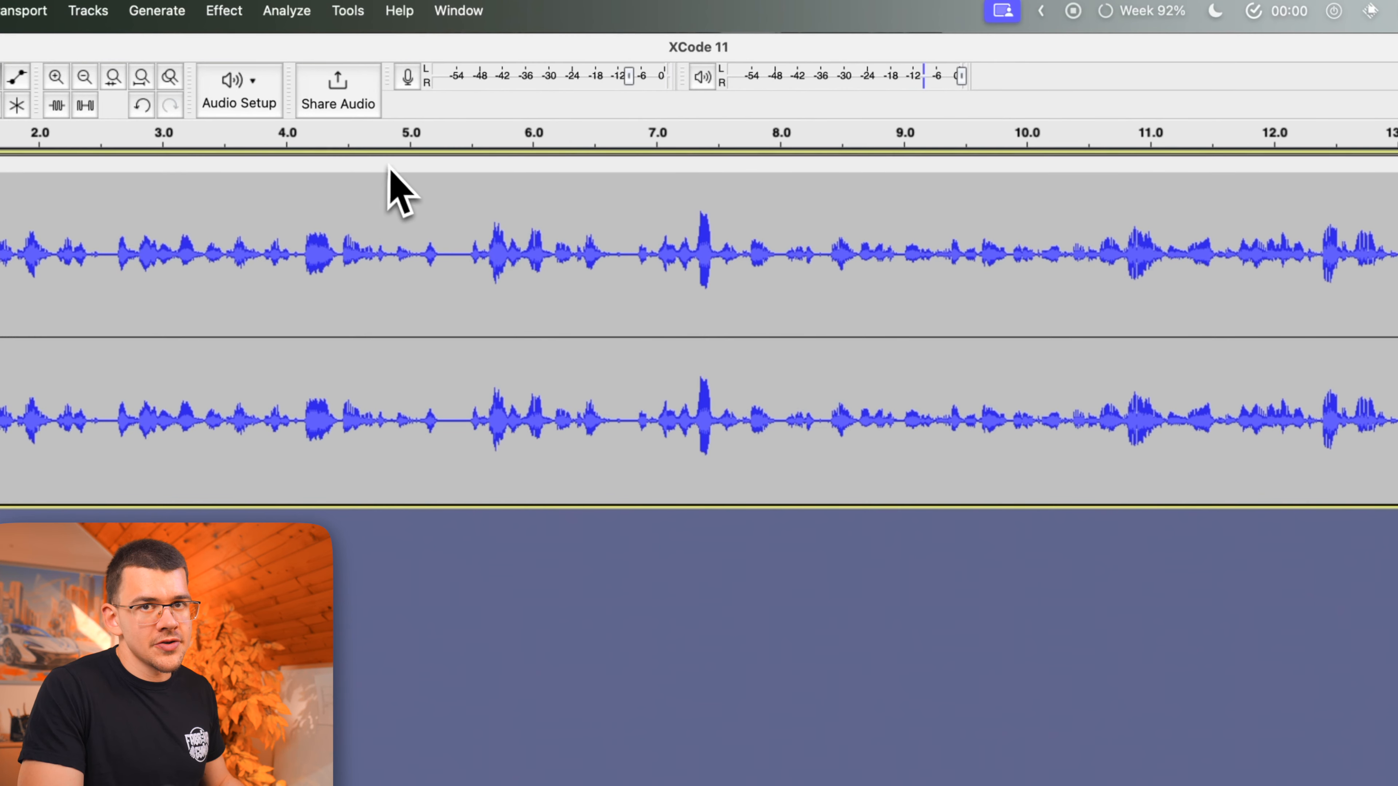
Apply Noise Reduction to the whole clip with 10 dB reduction, sensitivity 8.00 and frequency smoothing of 3 bands.
click(725, 154)
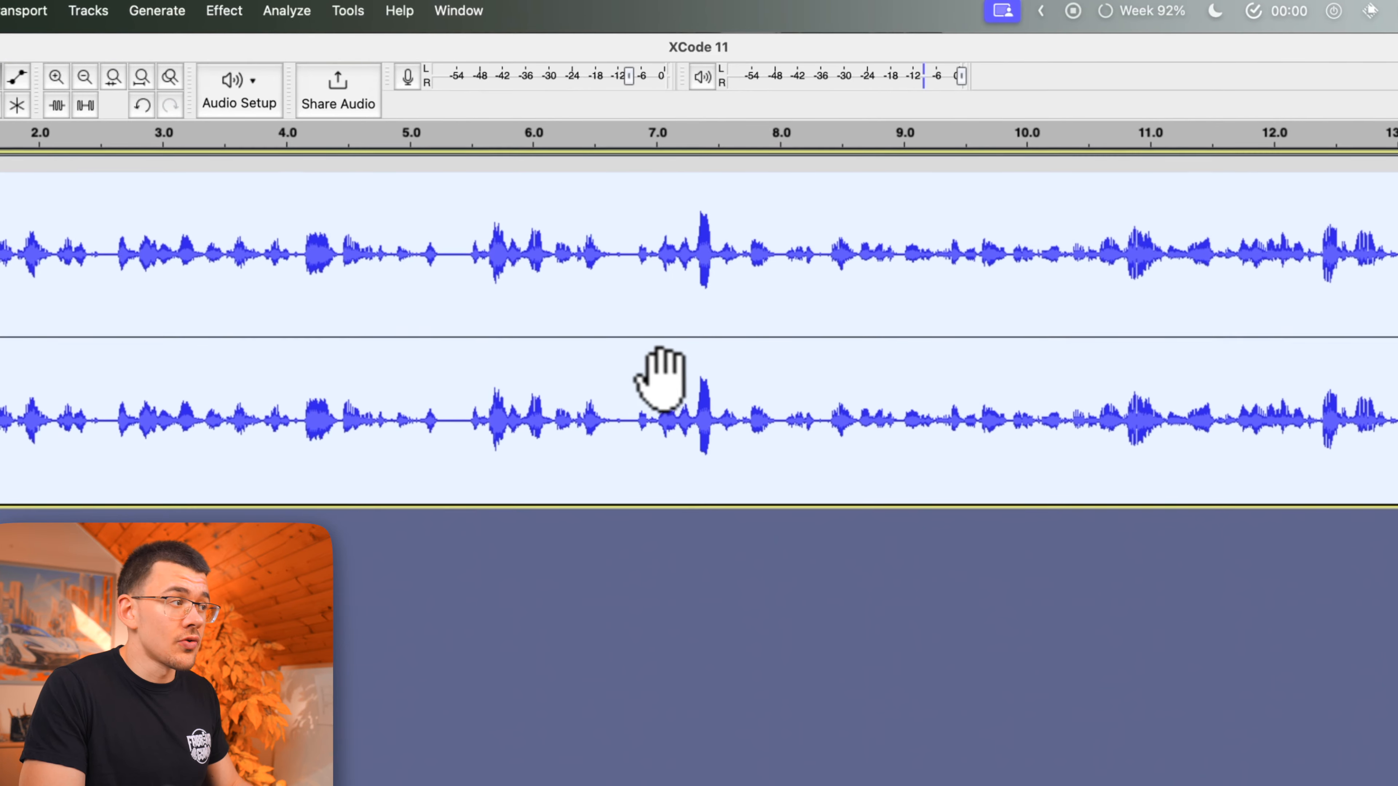
click(224, 11)
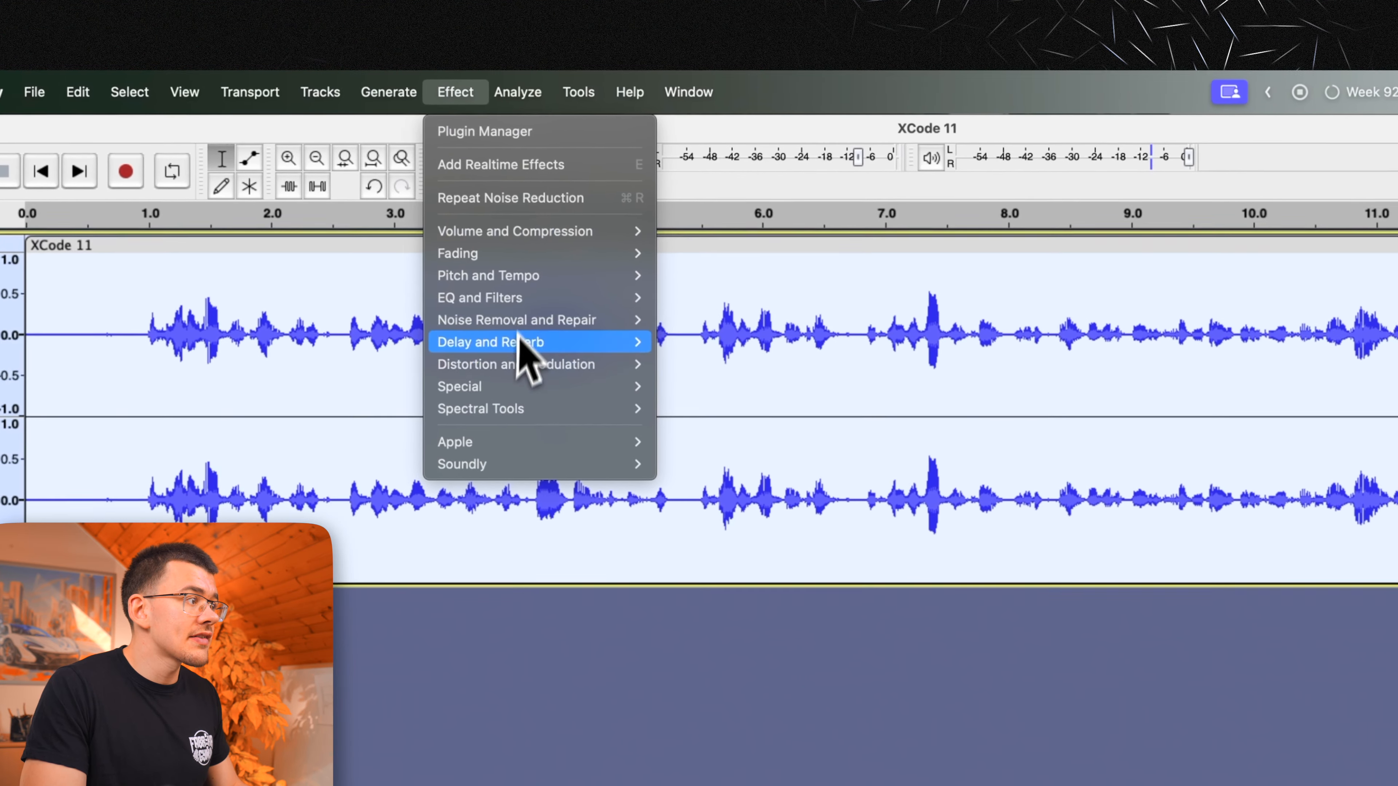
mouse_move(523, 320)
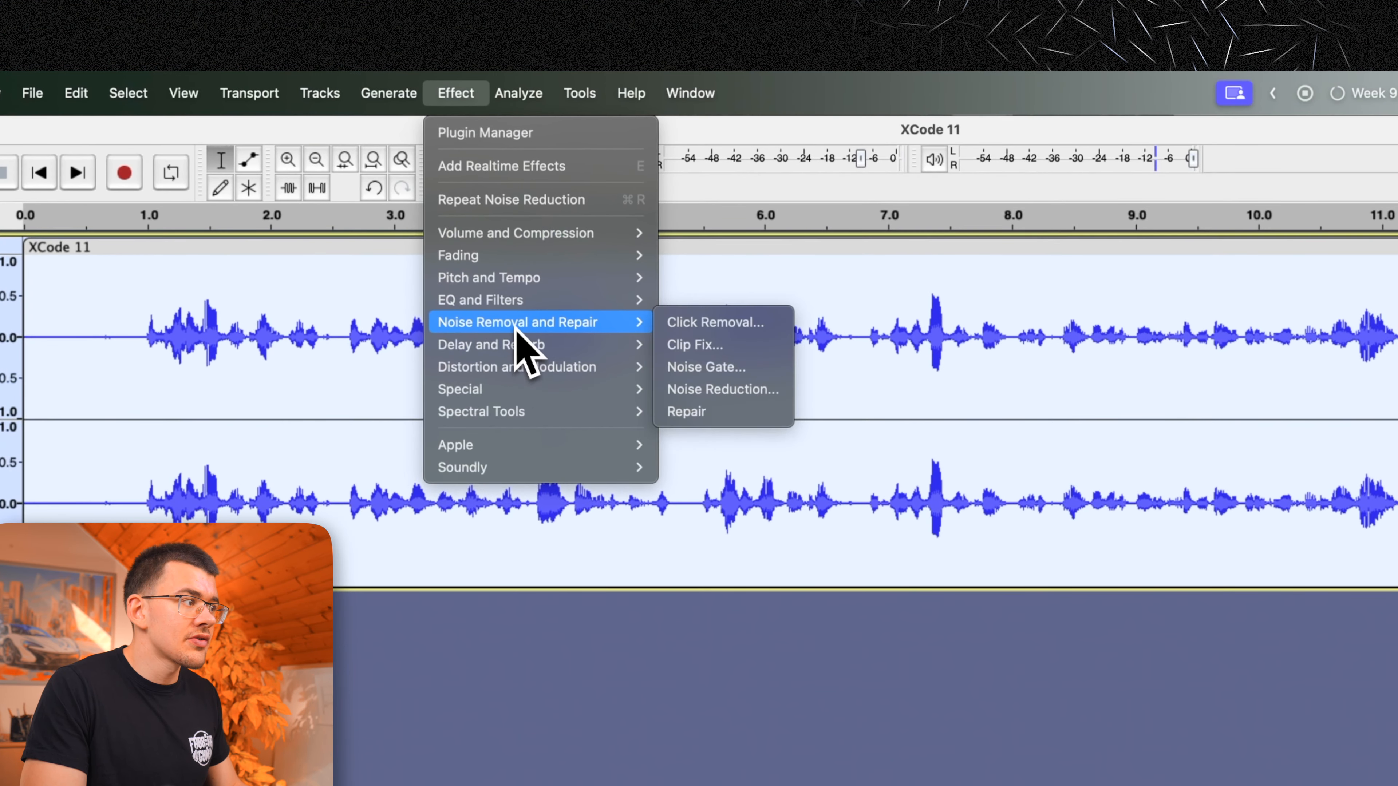
click(689, 386)
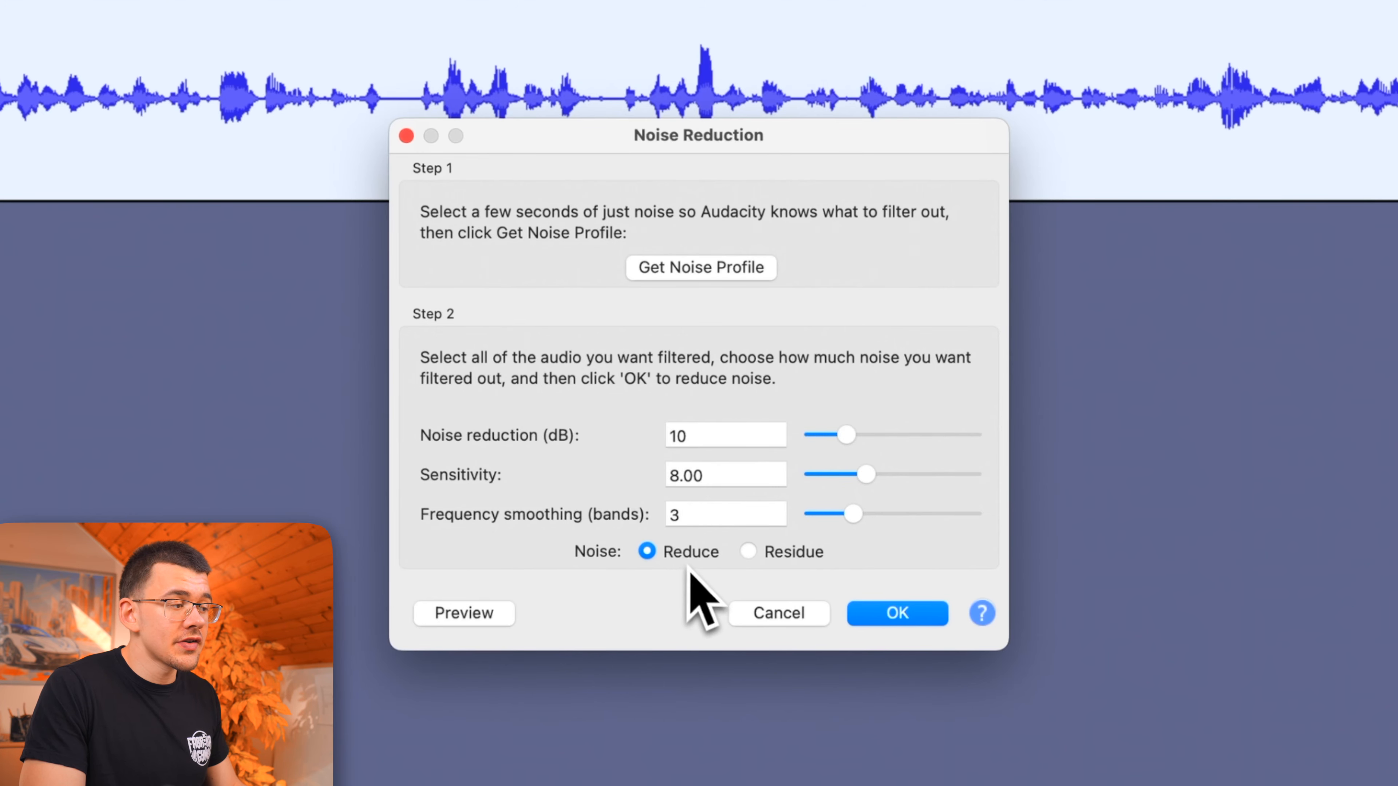
click(898, 615)
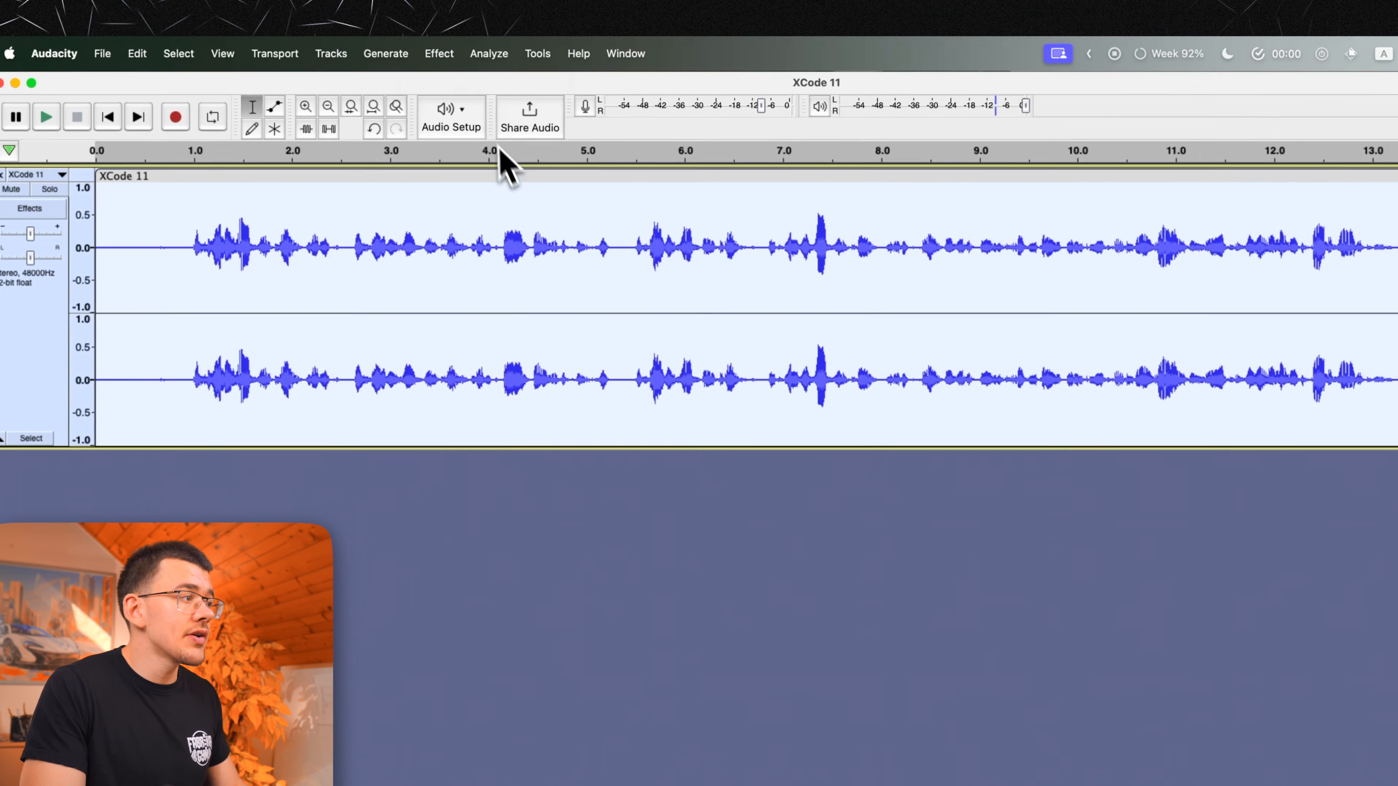
Normalize the whole clip to a peak amplitude of -1.0 dB with DC offset removal.
click(438, 54)
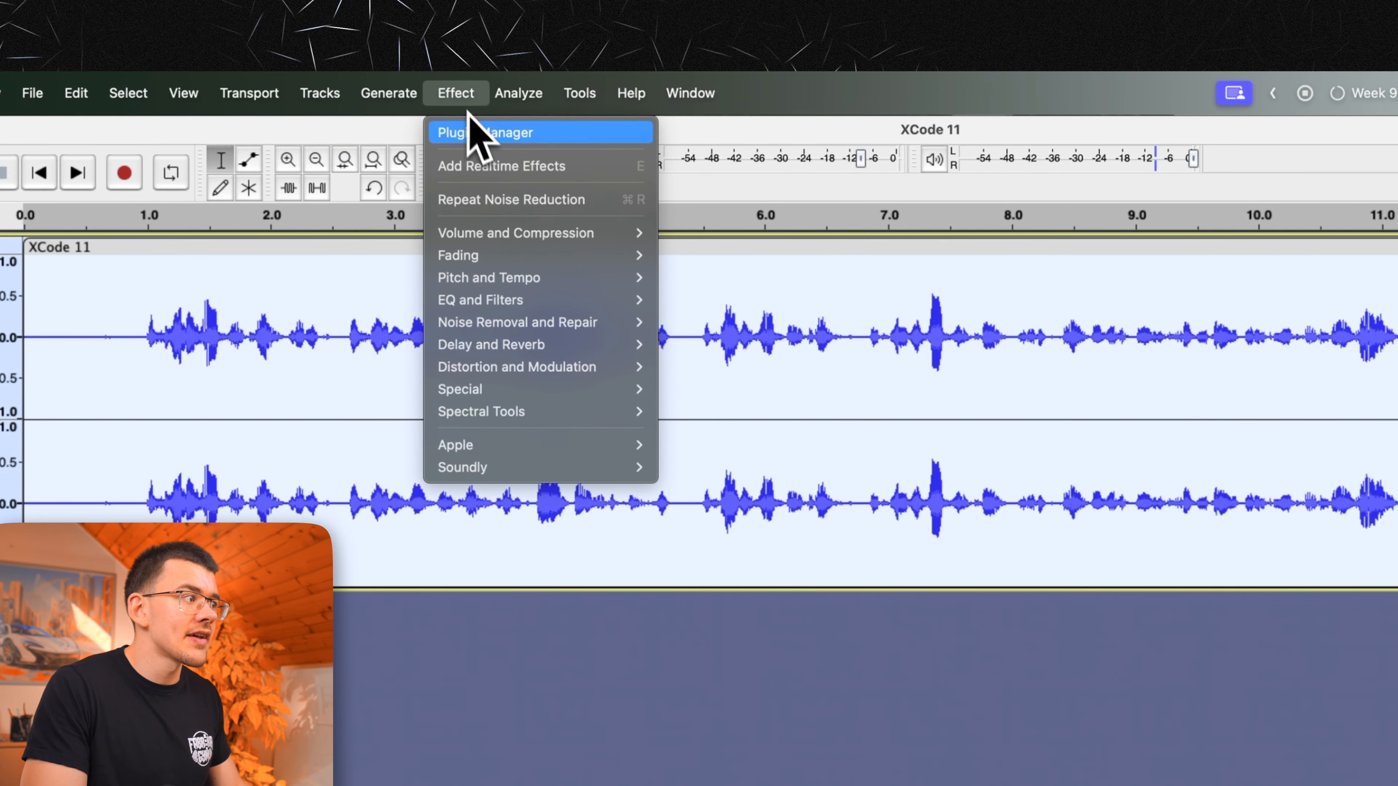
mouse_move(508, 226)
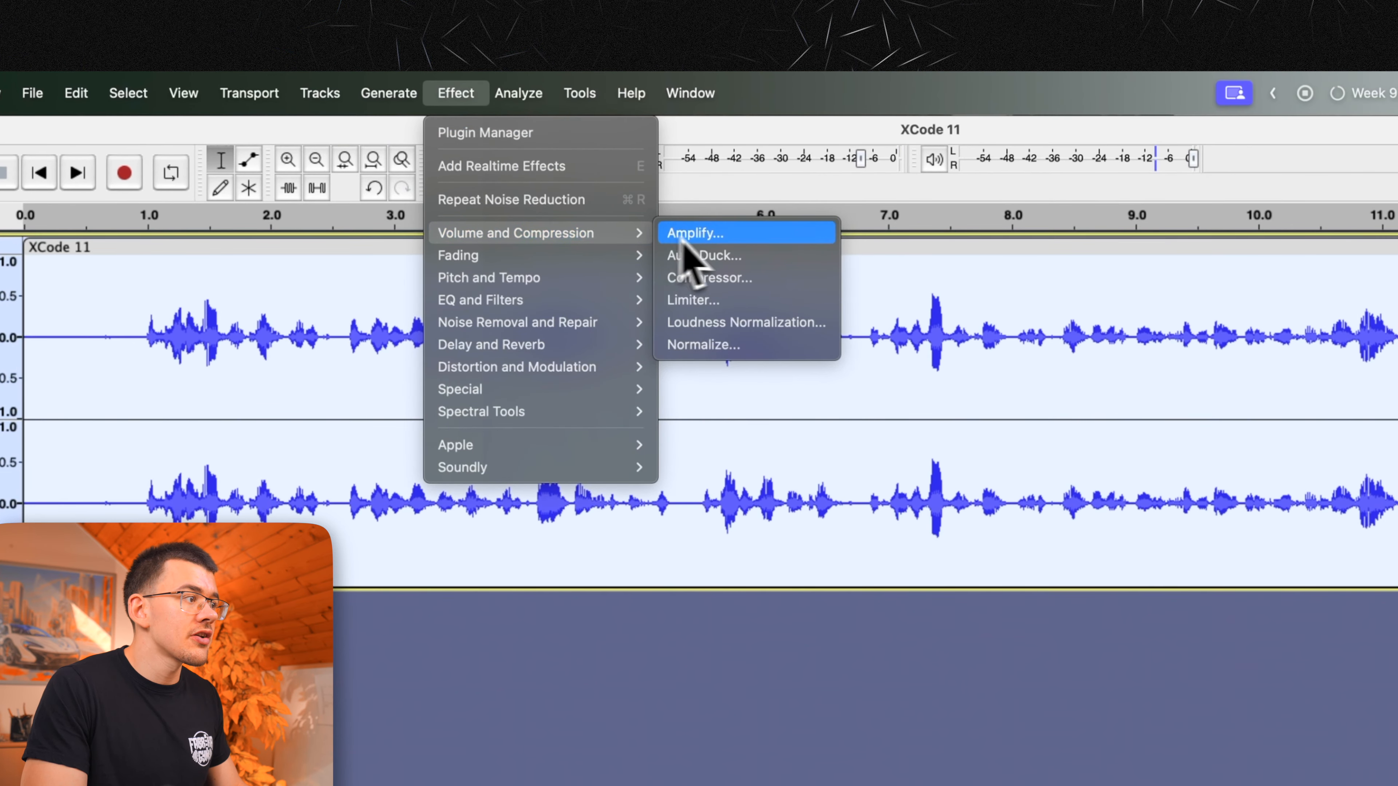
click(728, 352)
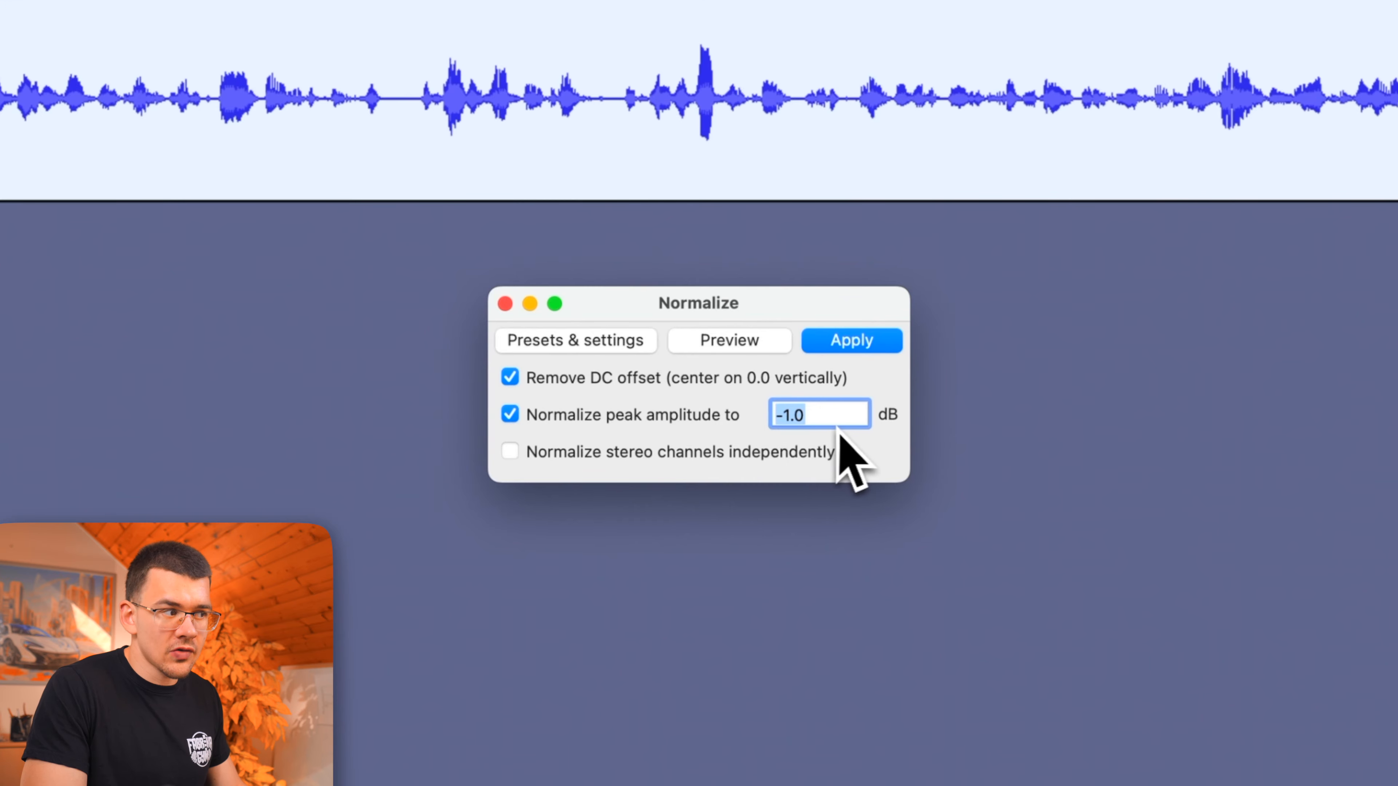
click(859, 342)
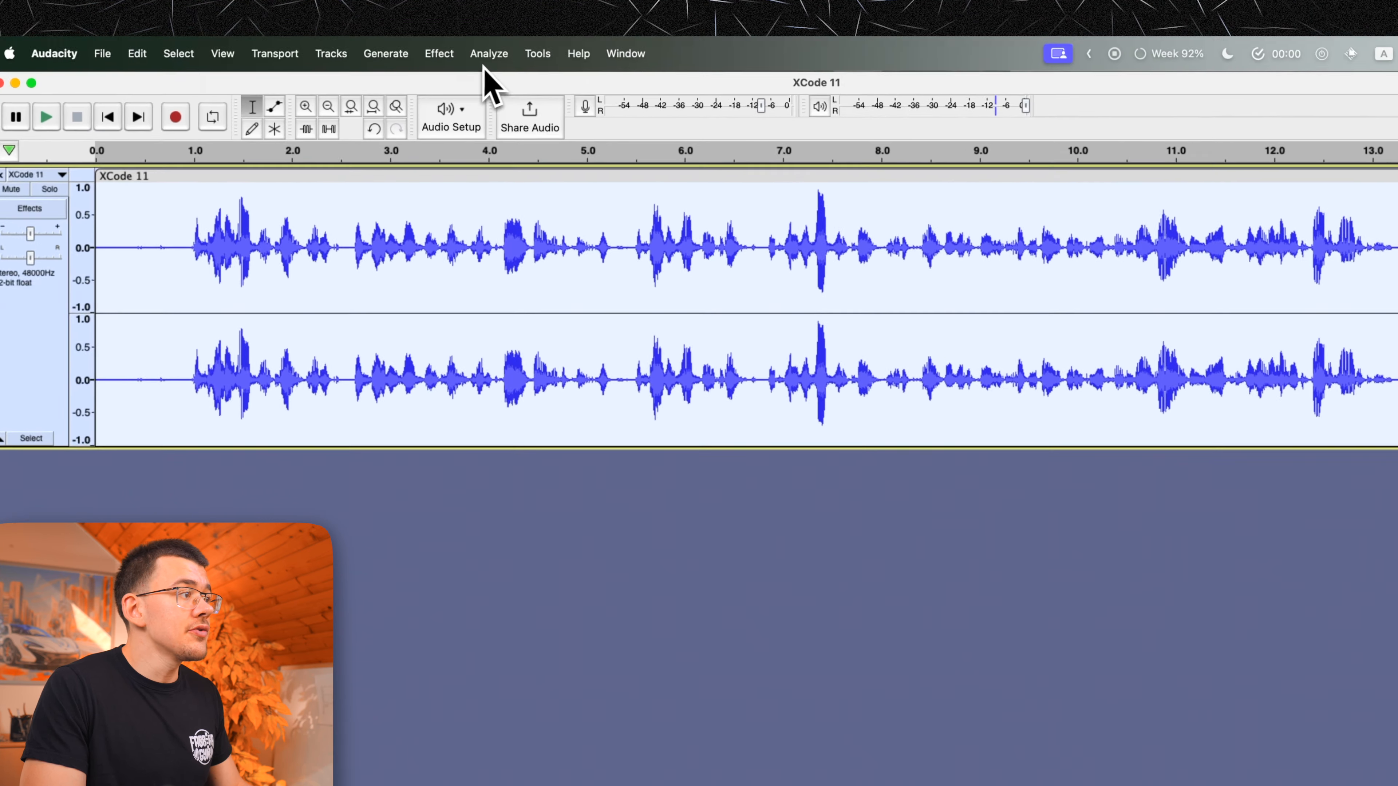
Apply the Compressor with threshold -18 dB, noise floor -40 dB, ratio 3:1, attack 1.40 secs, release 11.1 secs and make-up gain for 0 dB.
click(421, 12)
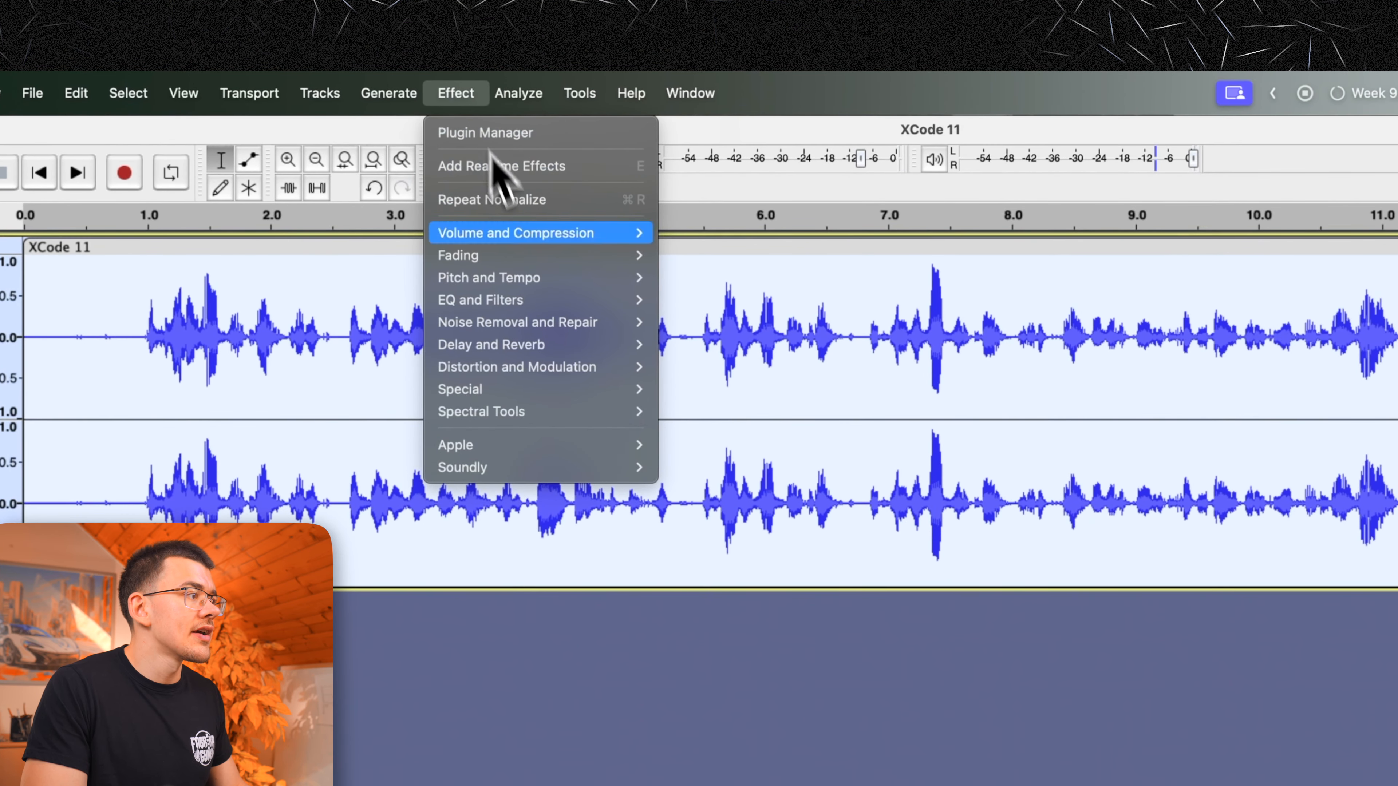
mouse_move(498, 234)
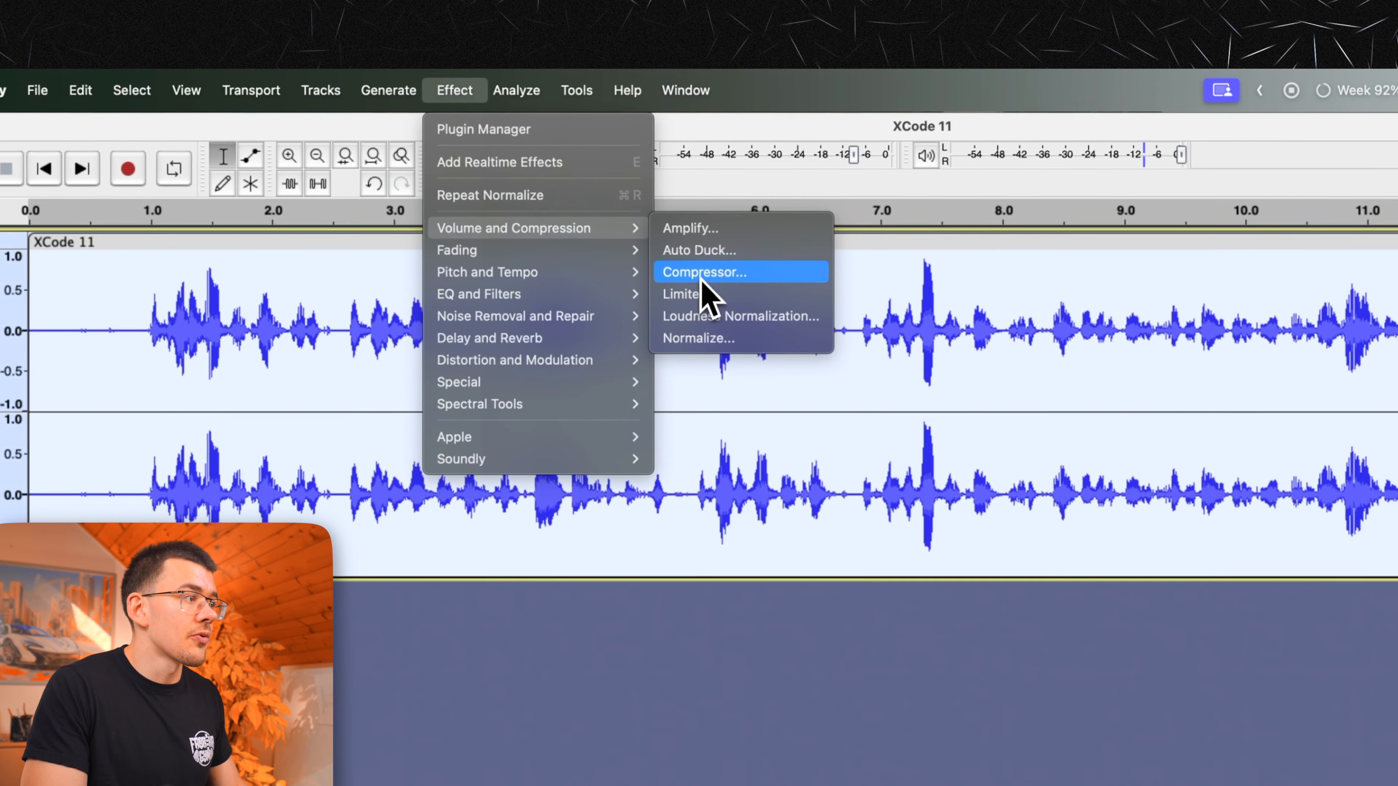
click(702, 274)
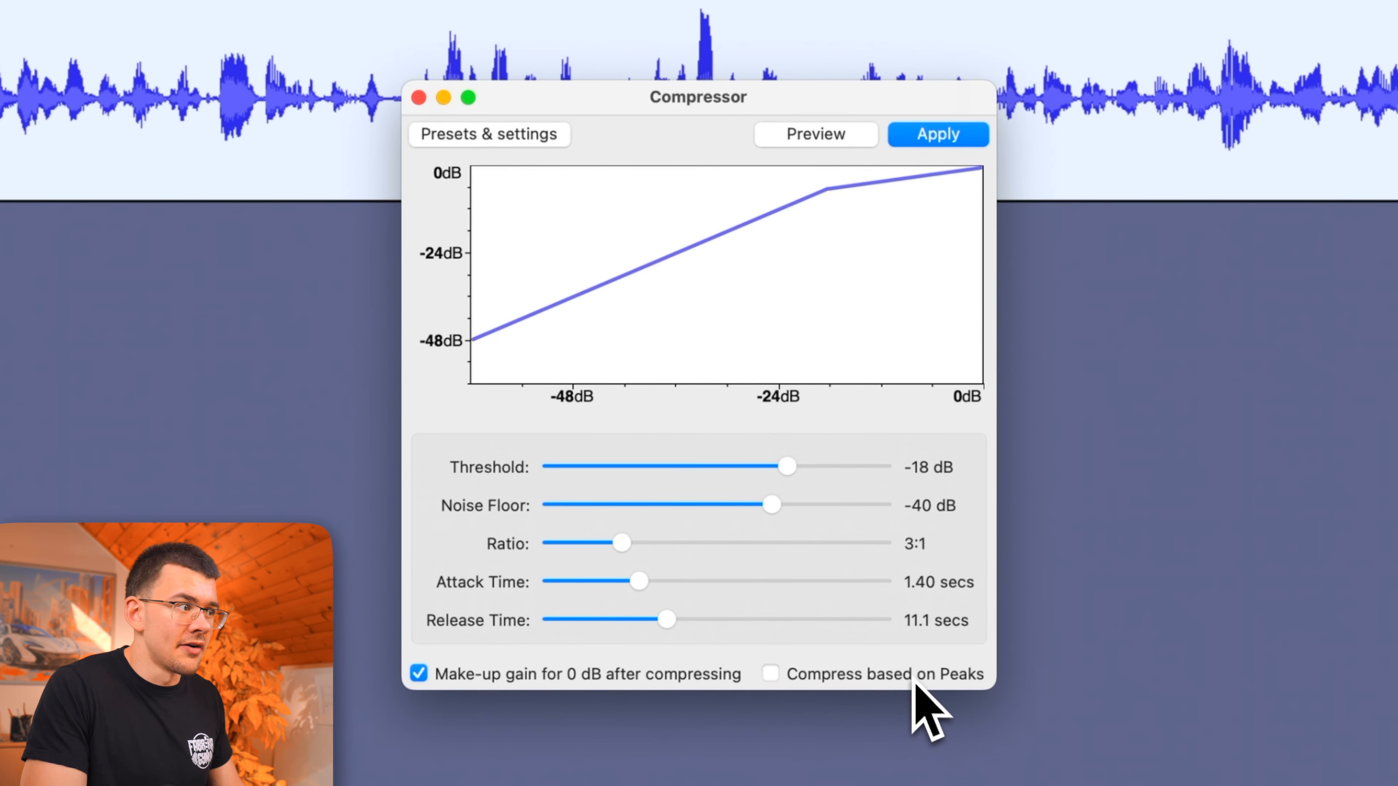
click(938, 134)
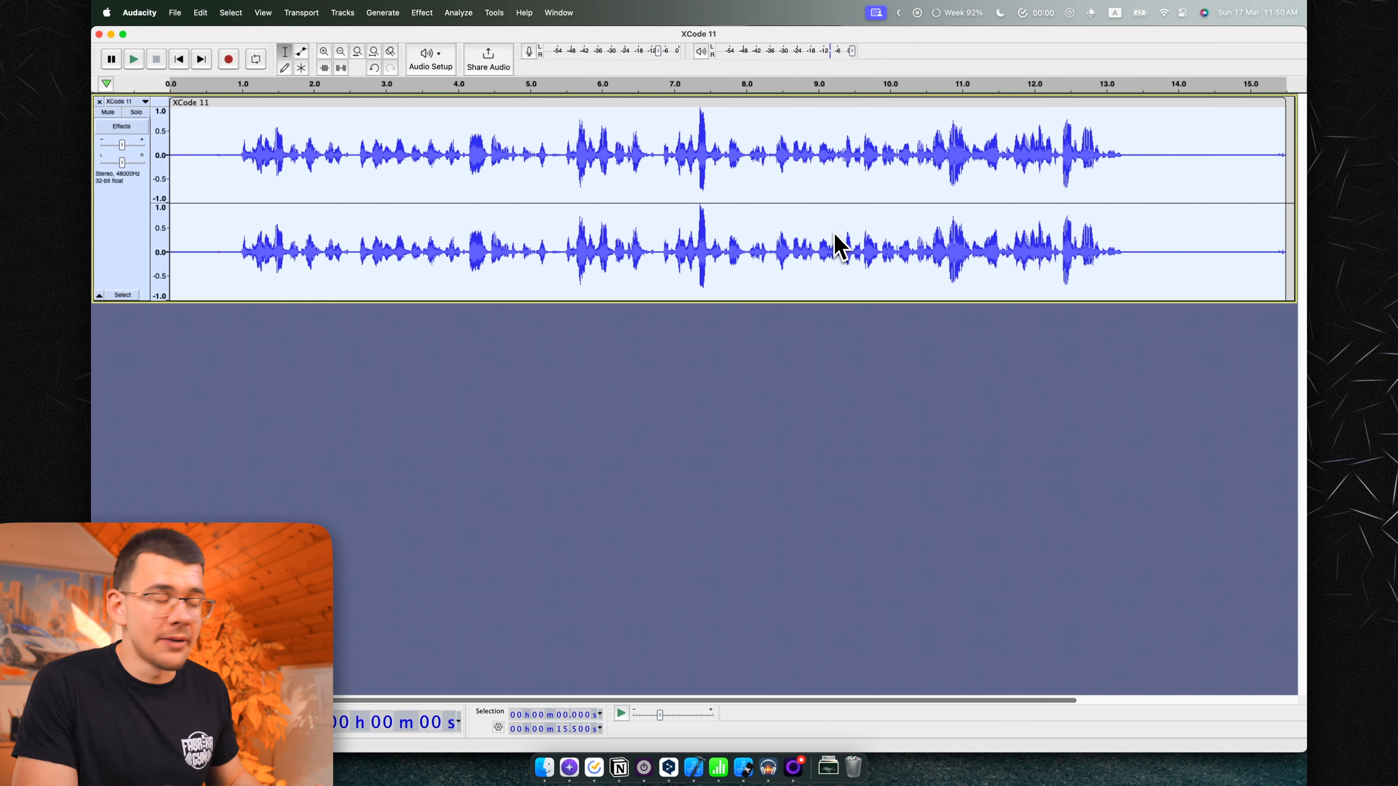
Remove the processed XCode 11 track and import the original XCode 11.wav again from the New Audio folder.
click(100, 102)
click(544, 767)
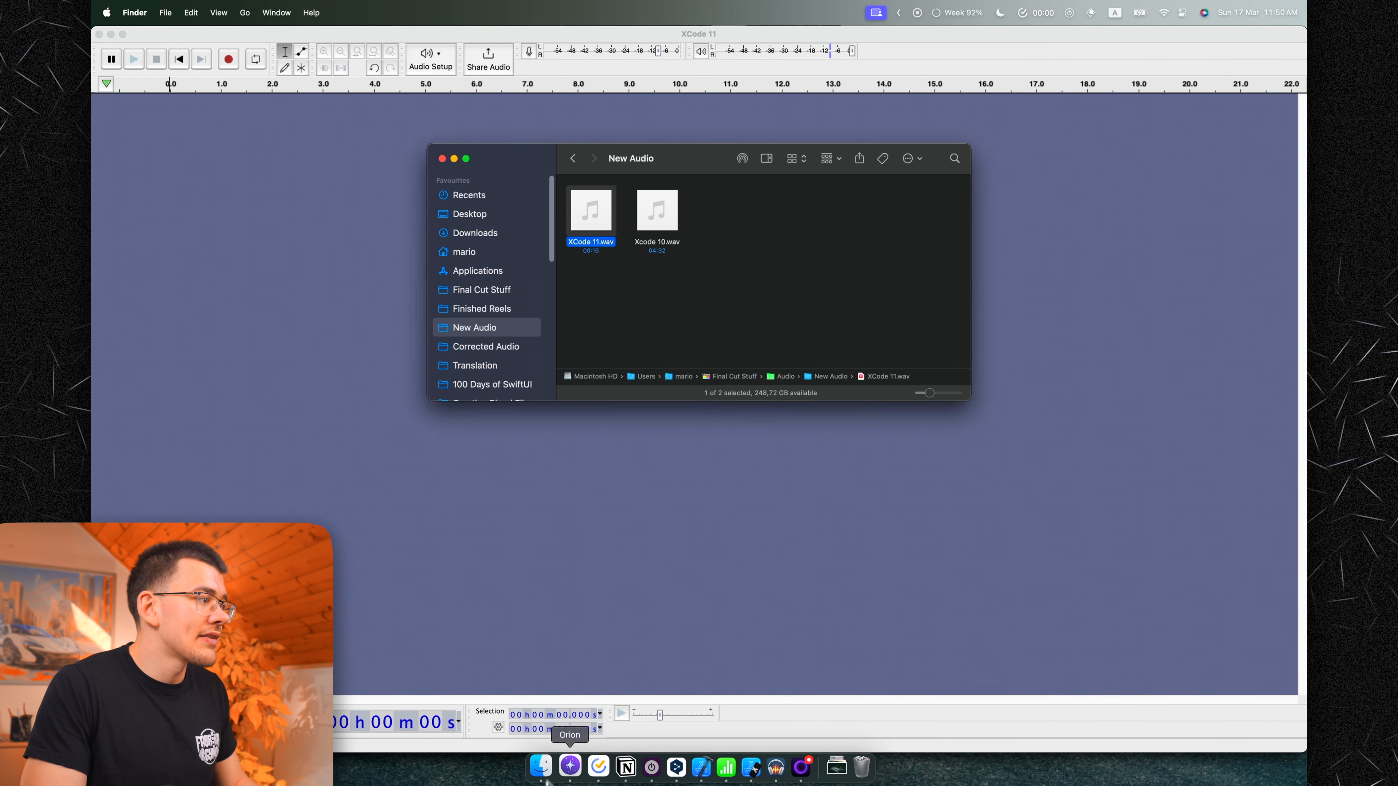
drag(394, 365, 246, 334)
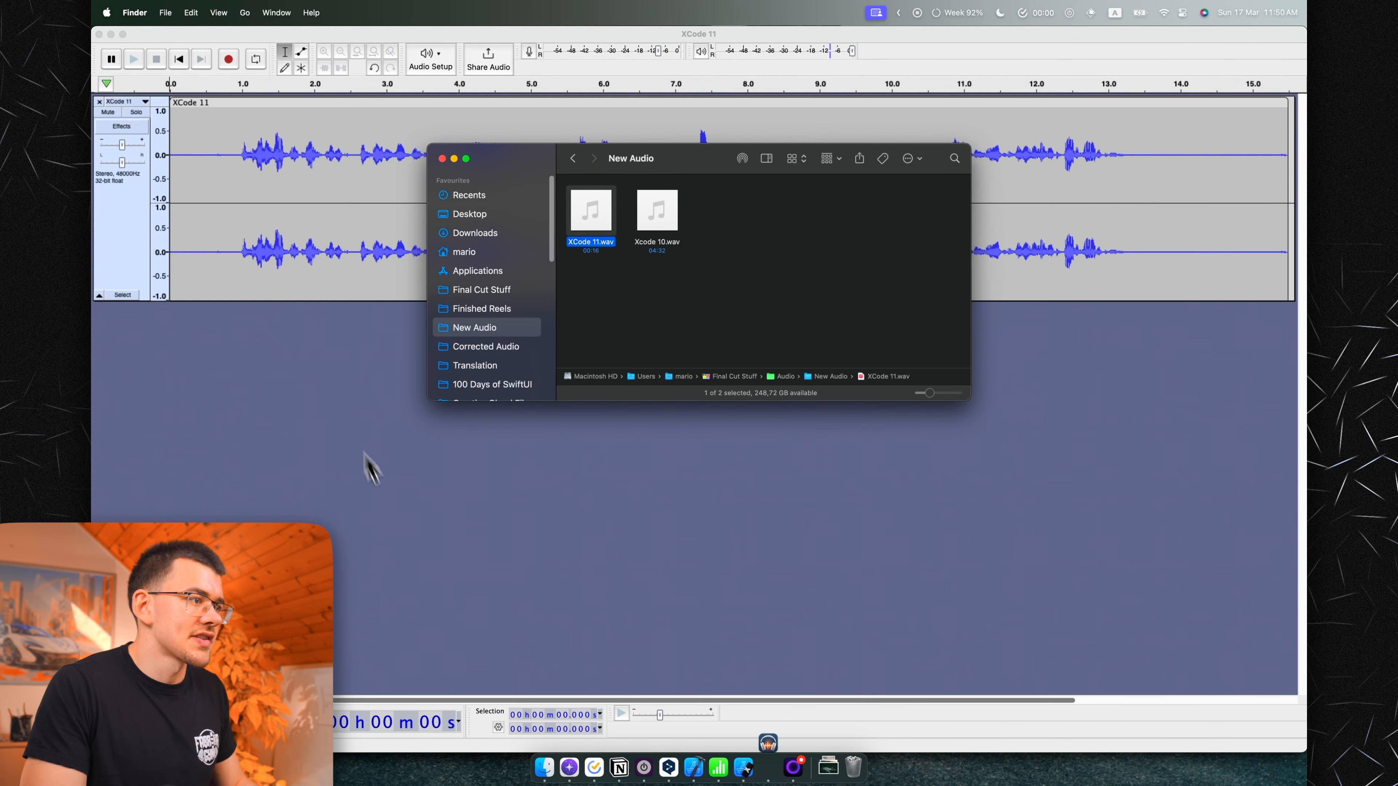
click(366, 458)
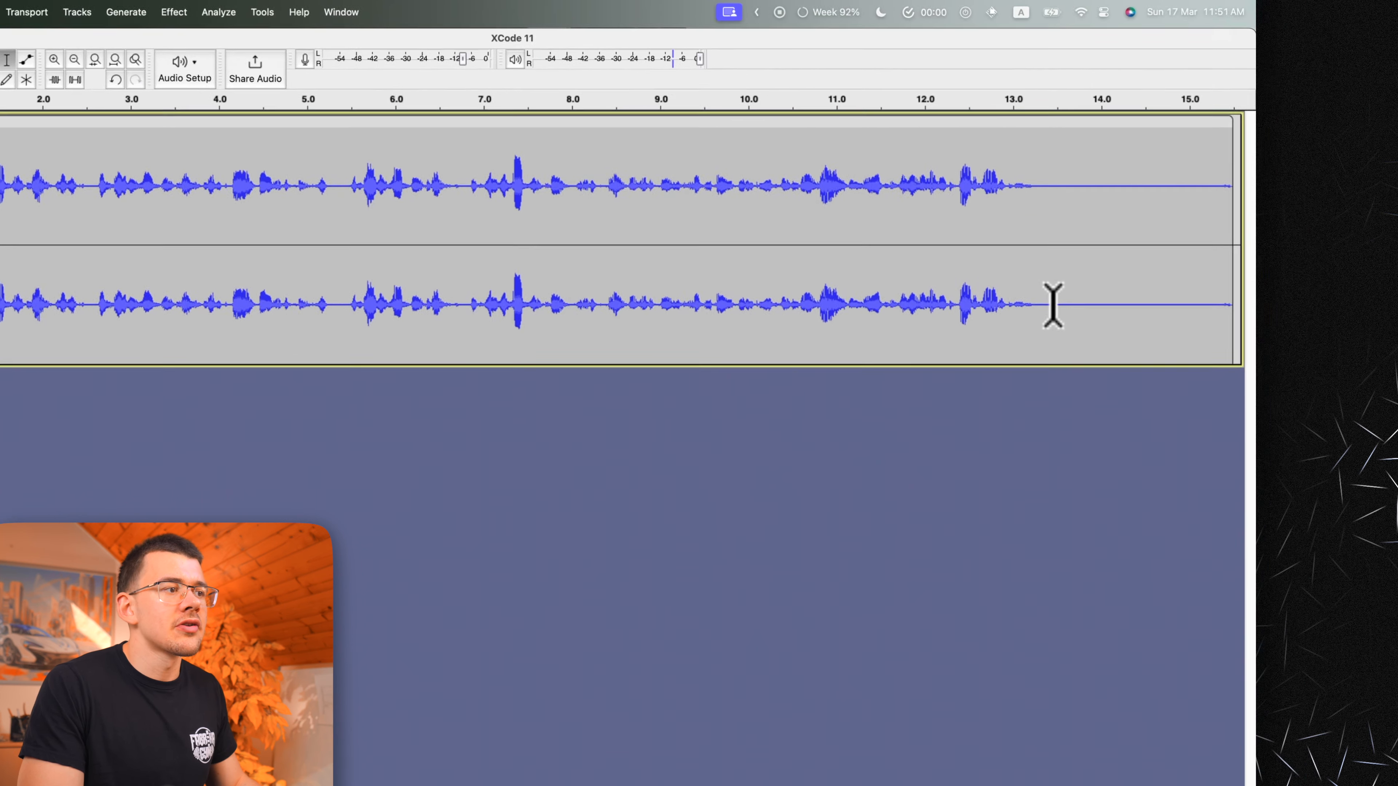
Select the silence from about 13.3 to 15.3 s in the reimported clip and capture it as the noise profile.
drag(1130, 251, 1216, 251)
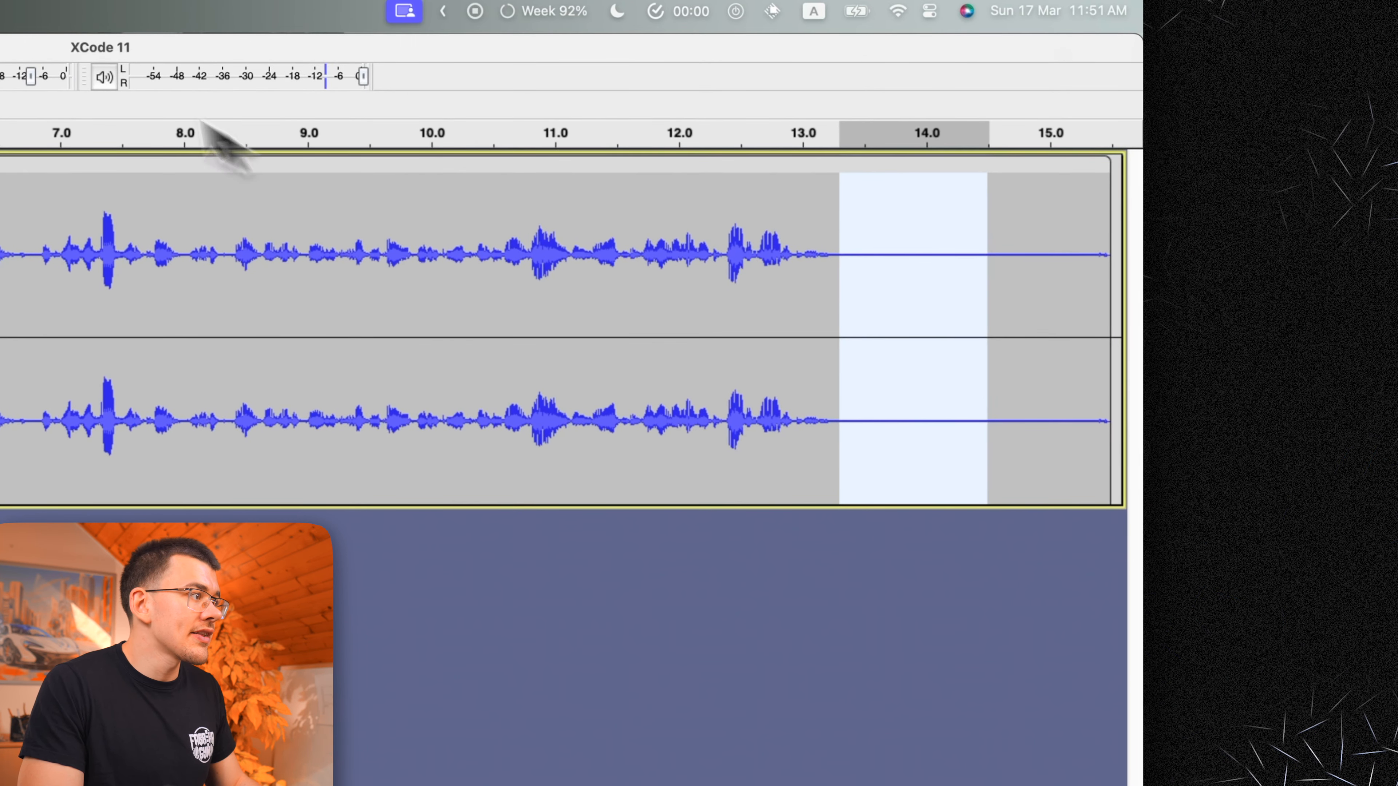
click(809, 422)
drag(834, 420, 1082, 407)
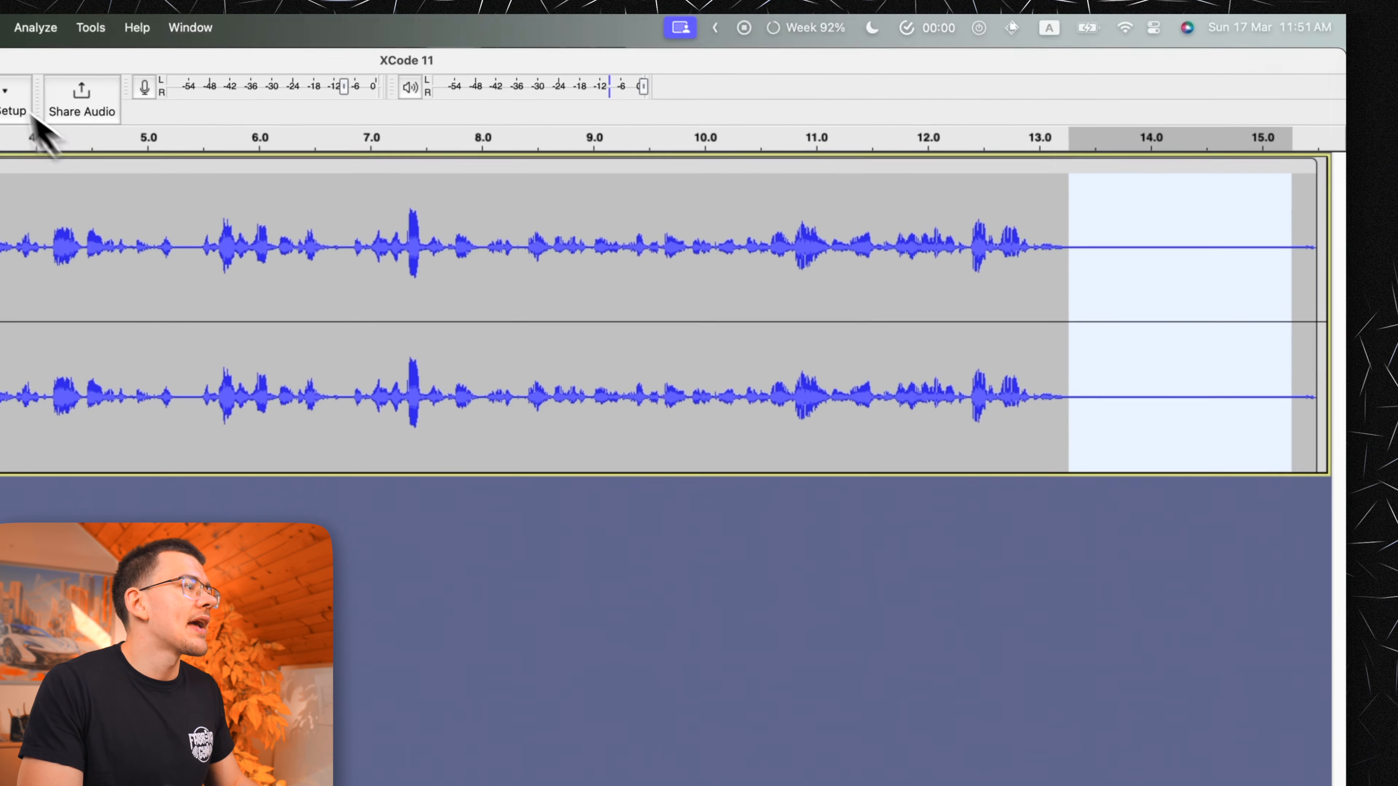
click(455, 93)
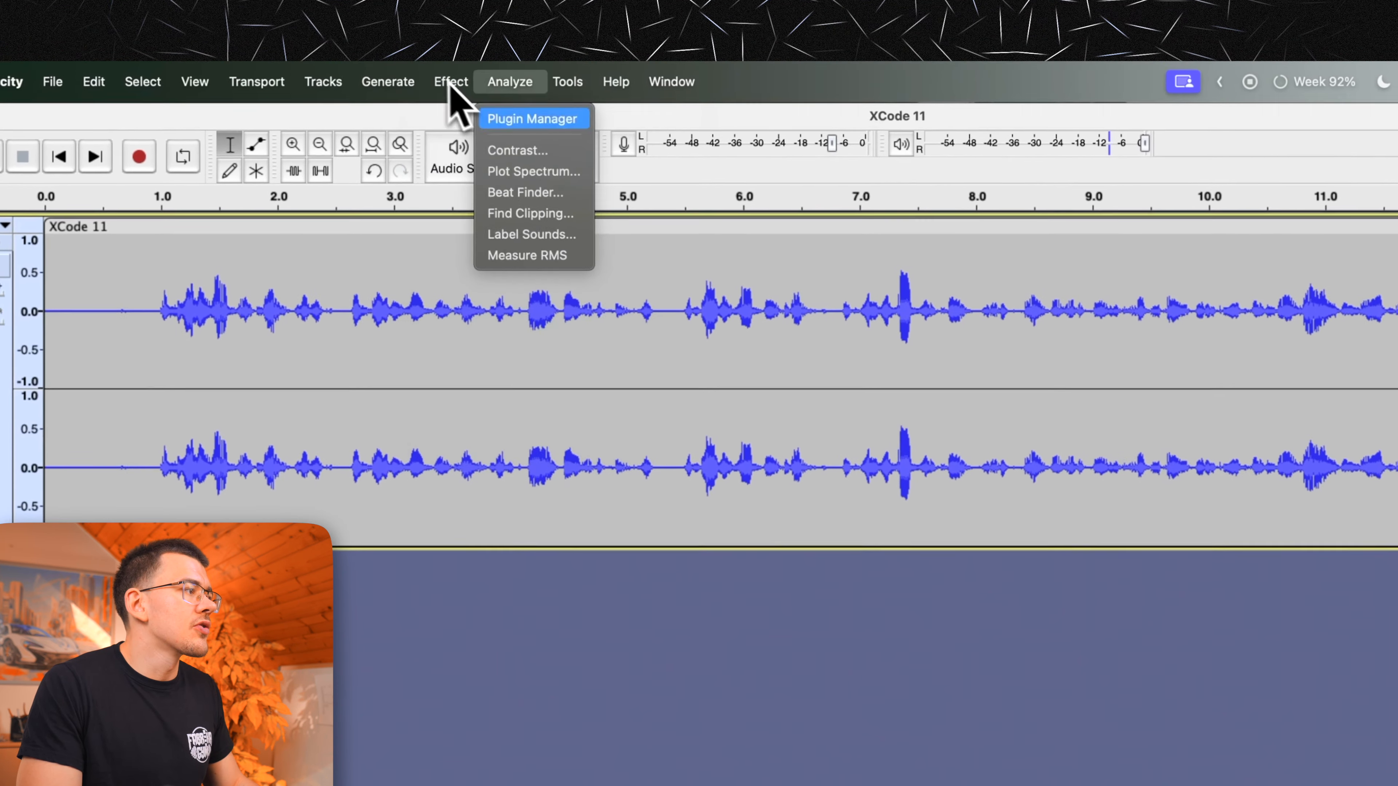
mouse_move(498, 321)
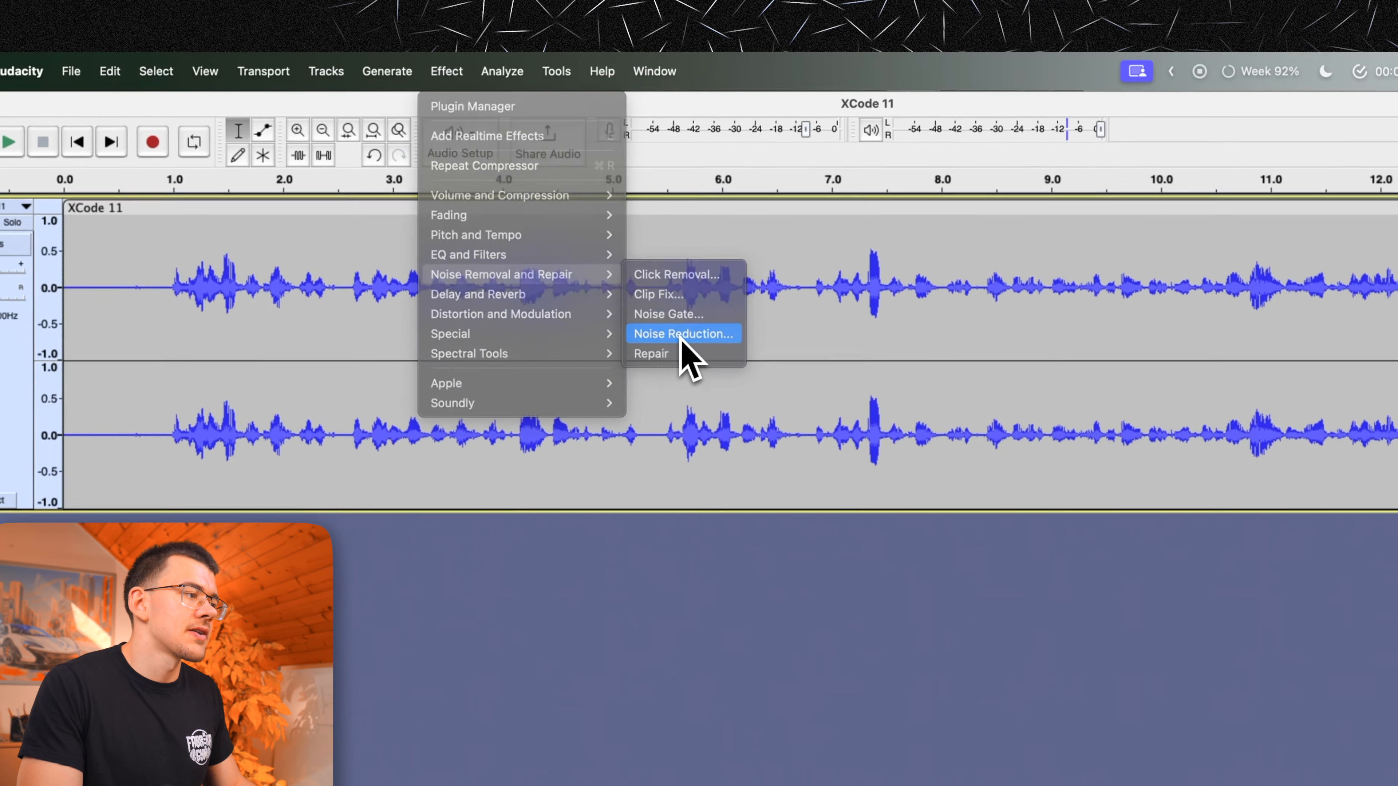
click(684, 334)
click(654, 335)
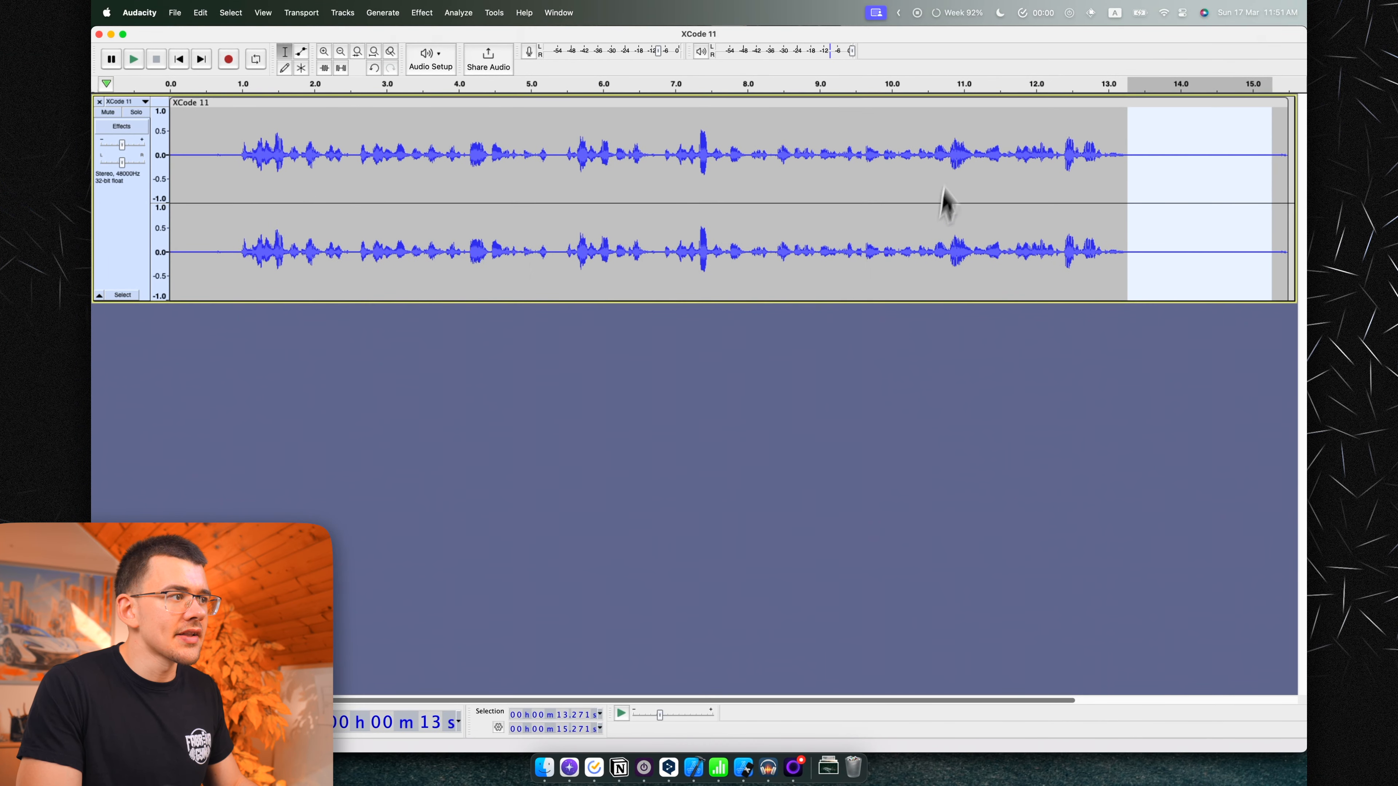
Reduce noise across the entire reimported clip by 10 dB, with sensitivity 8.00 and frequency smoothing 3.
click(811, 102)
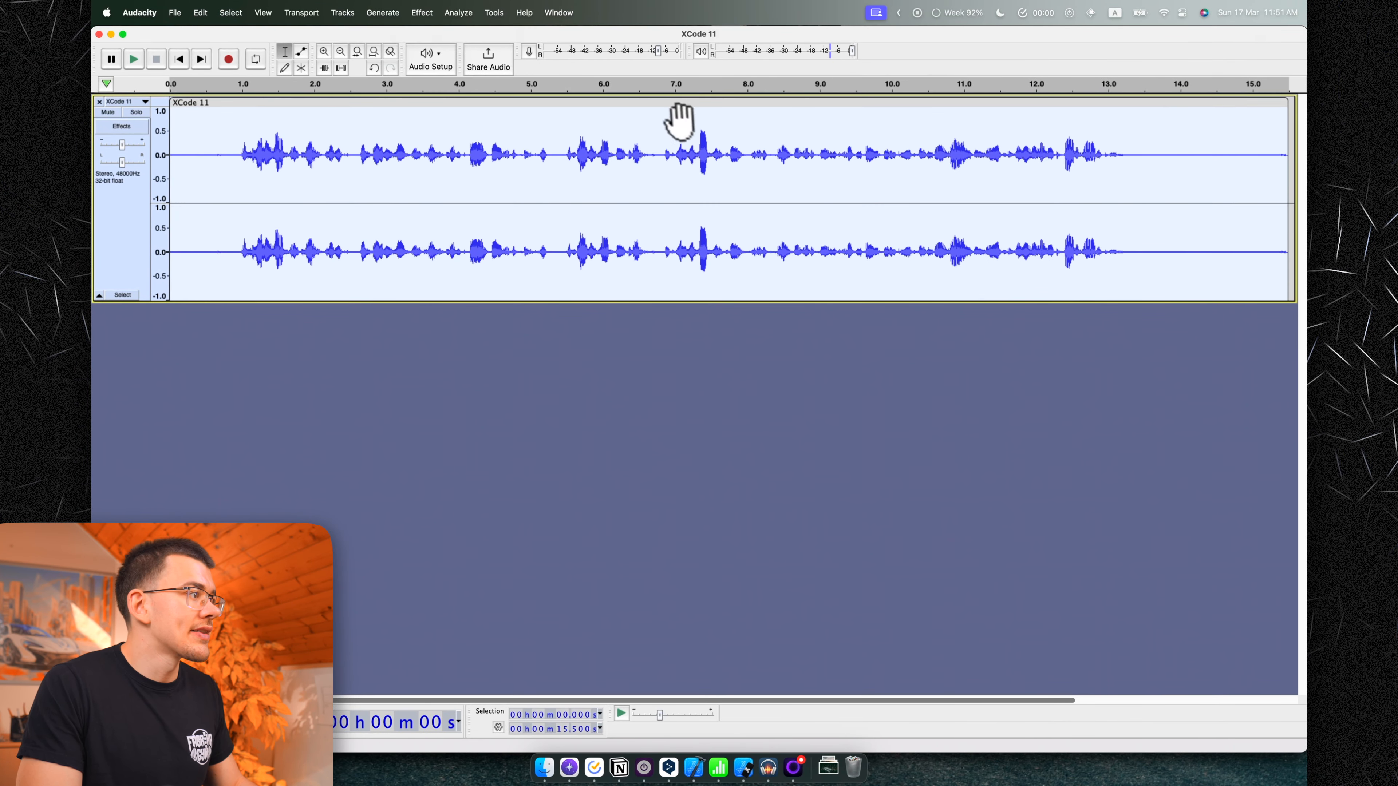
click(422, 12)
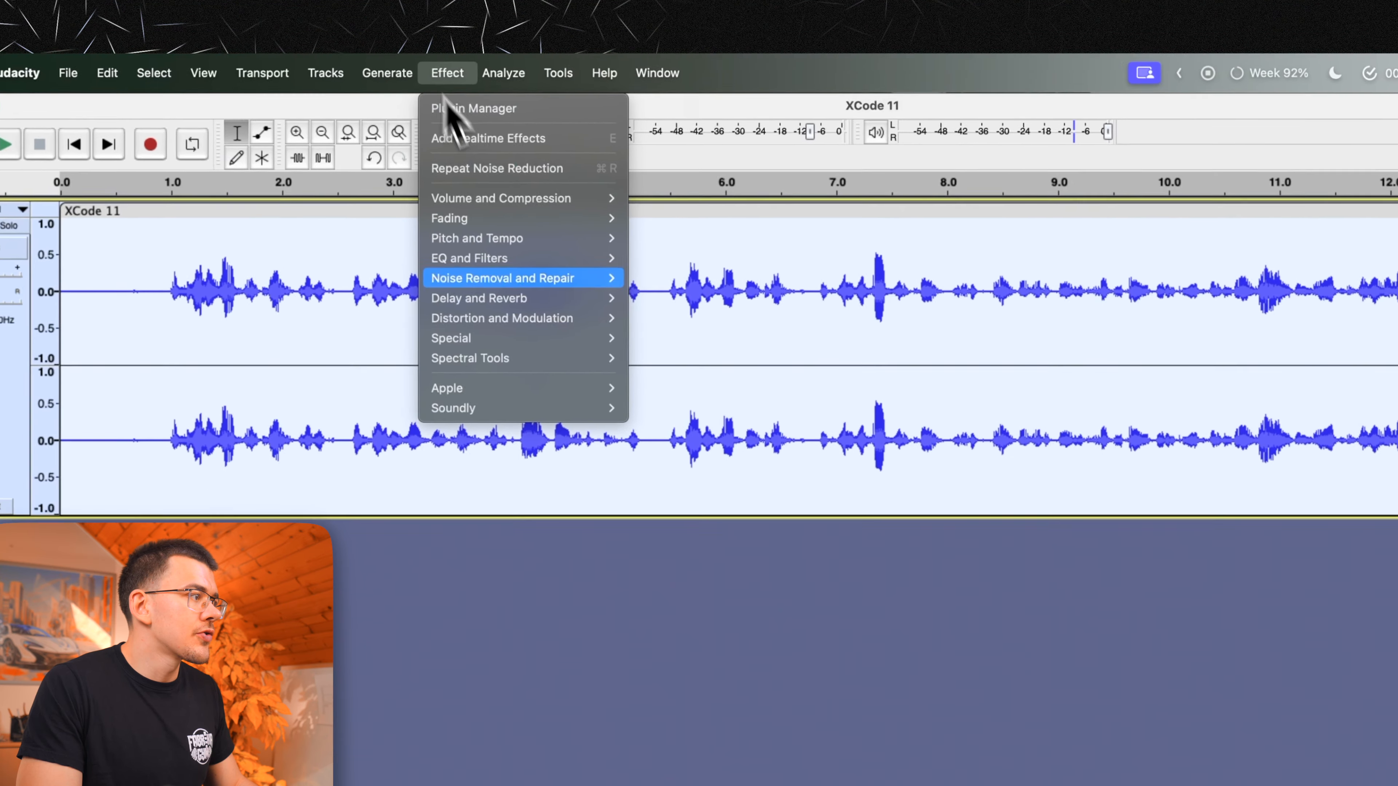
mouse_move(463, 150)
click(716, 385)
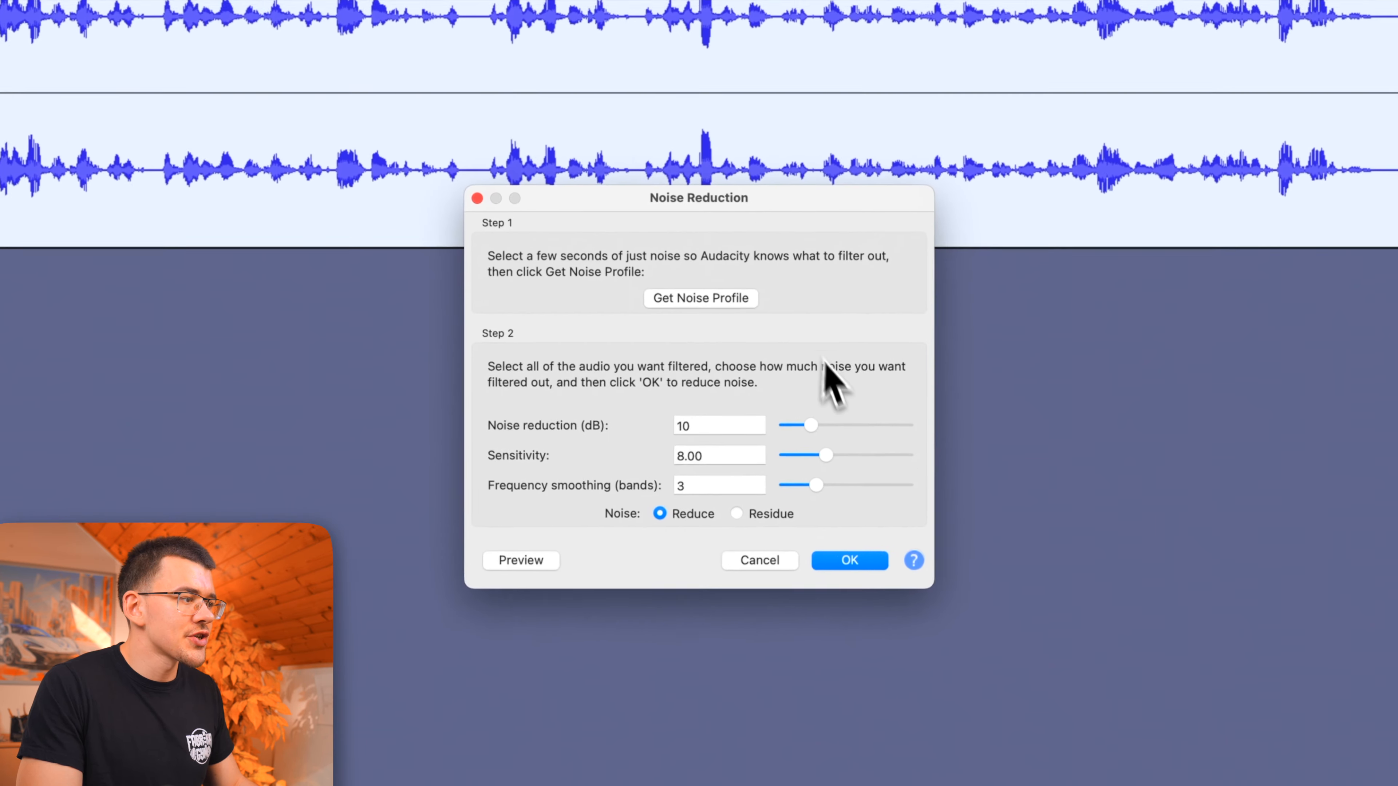
click(850, 560)
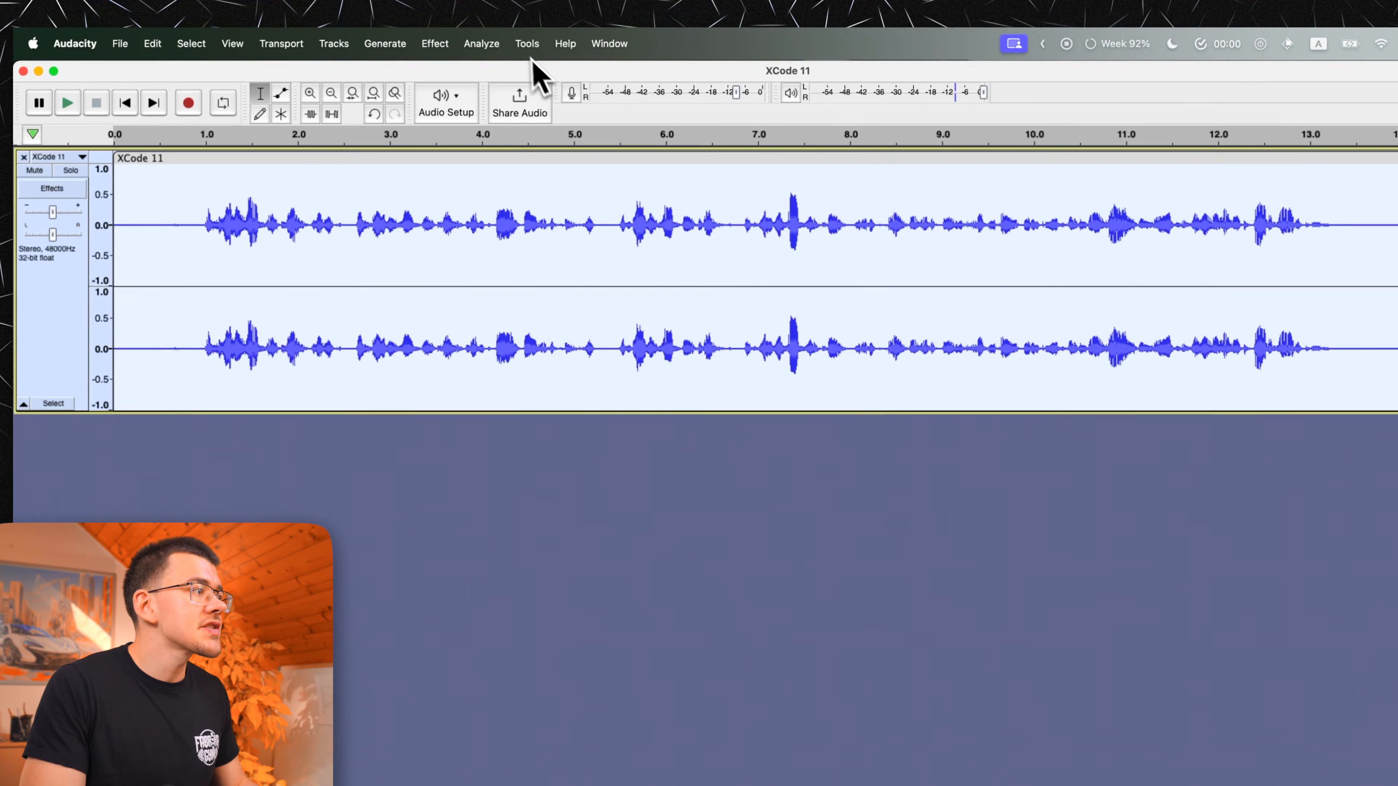
Create a new macro named "My preset" in the Macro Manager.
click(520, 13)
mouse_move(499, 14)
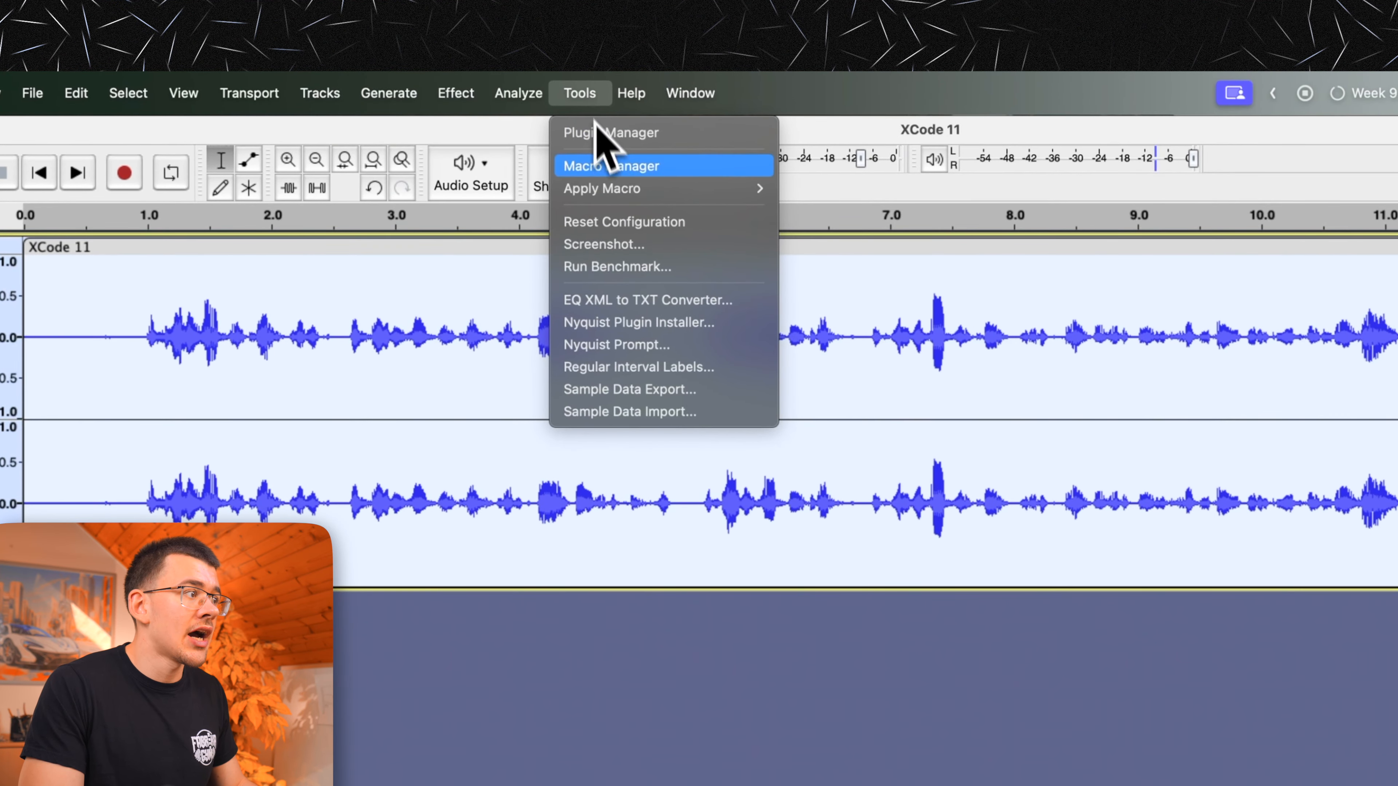
click(599, 174)
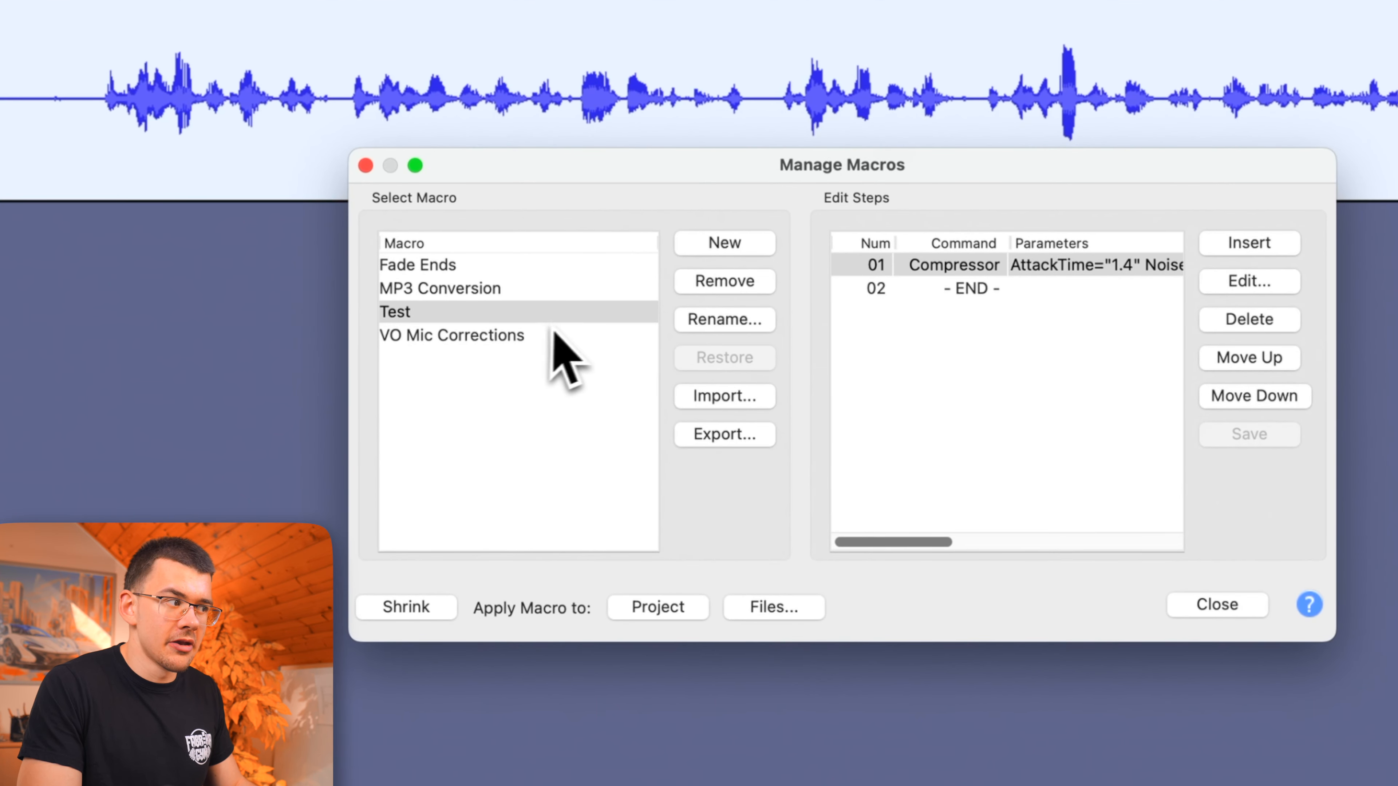
click(692, 247)
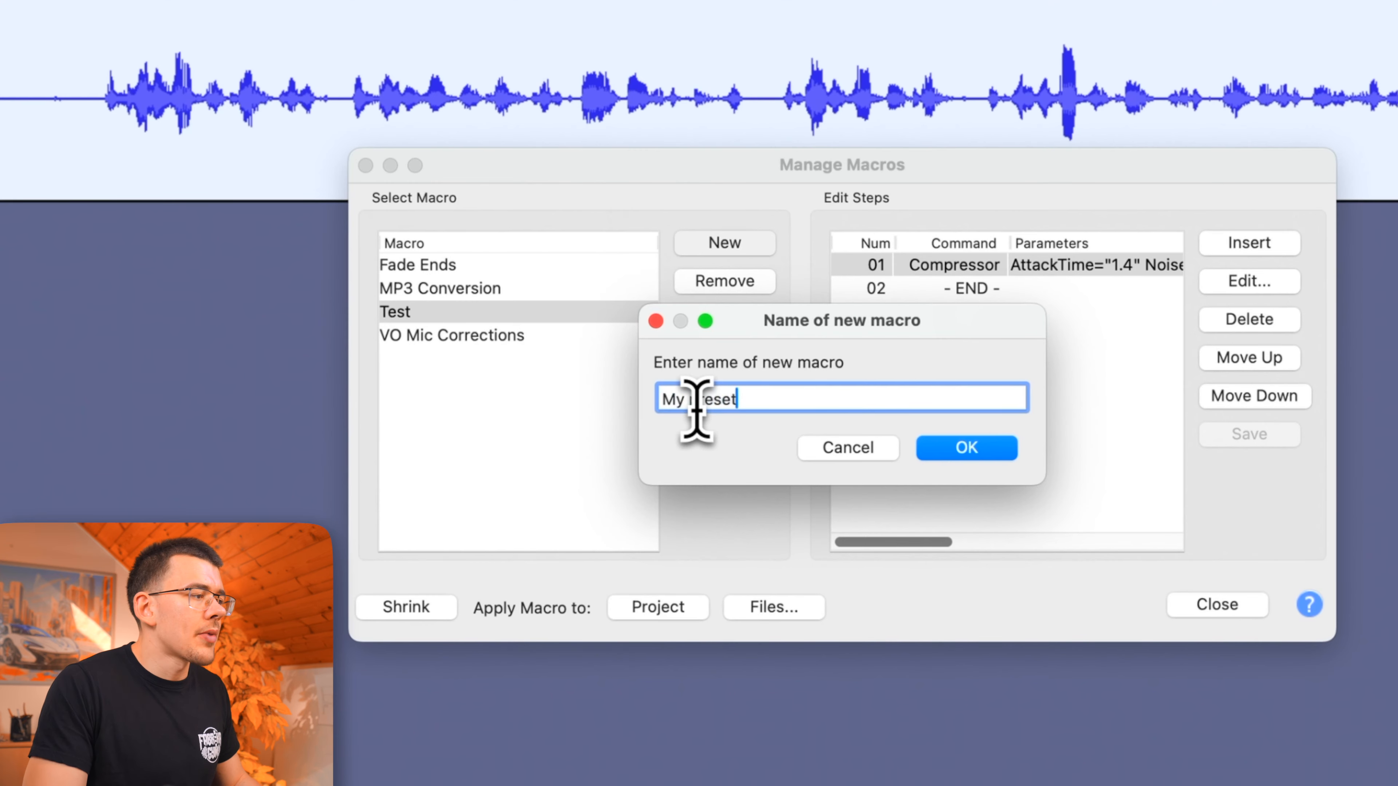
text(My preset)
click(966, 447)
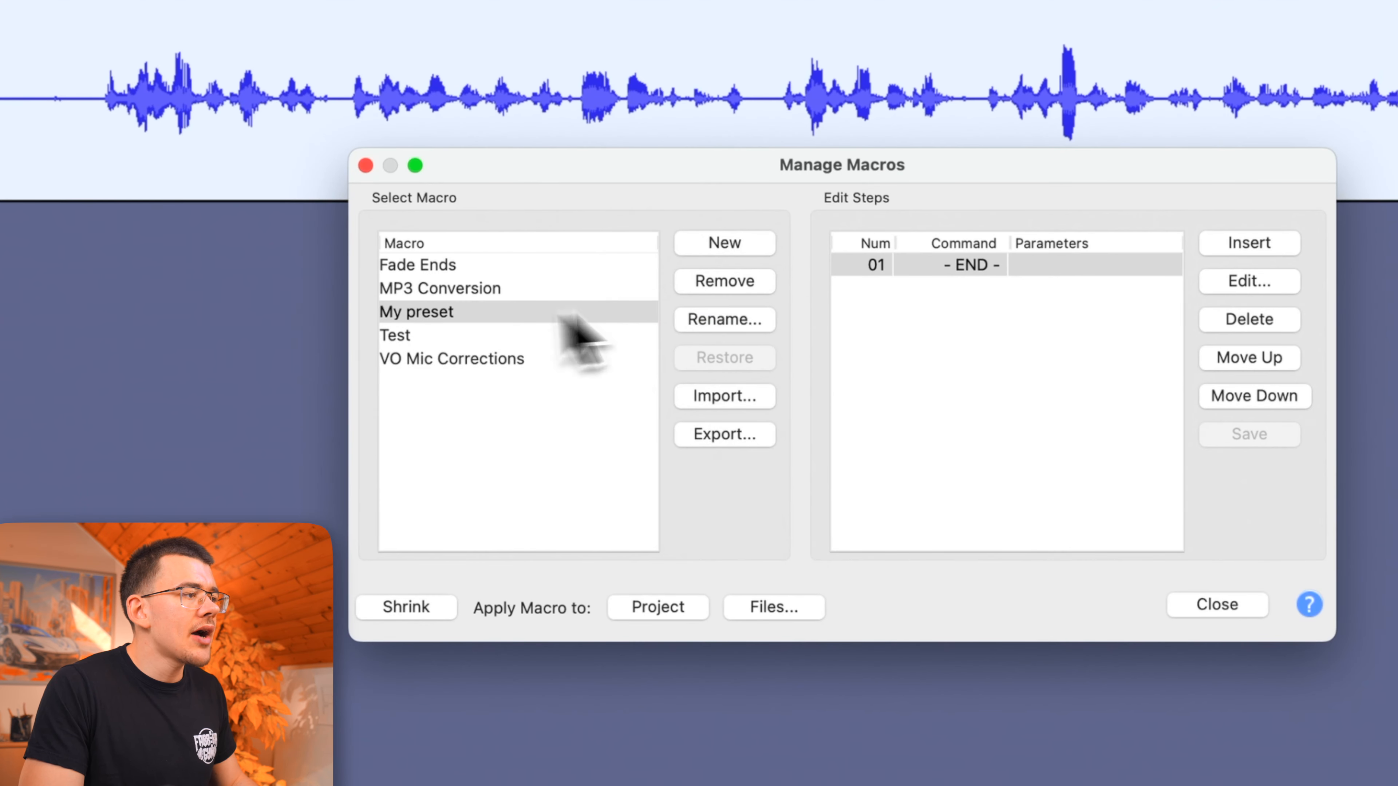
Add the Normalize command as the first step of the My preset macro.
click(1245, 284)
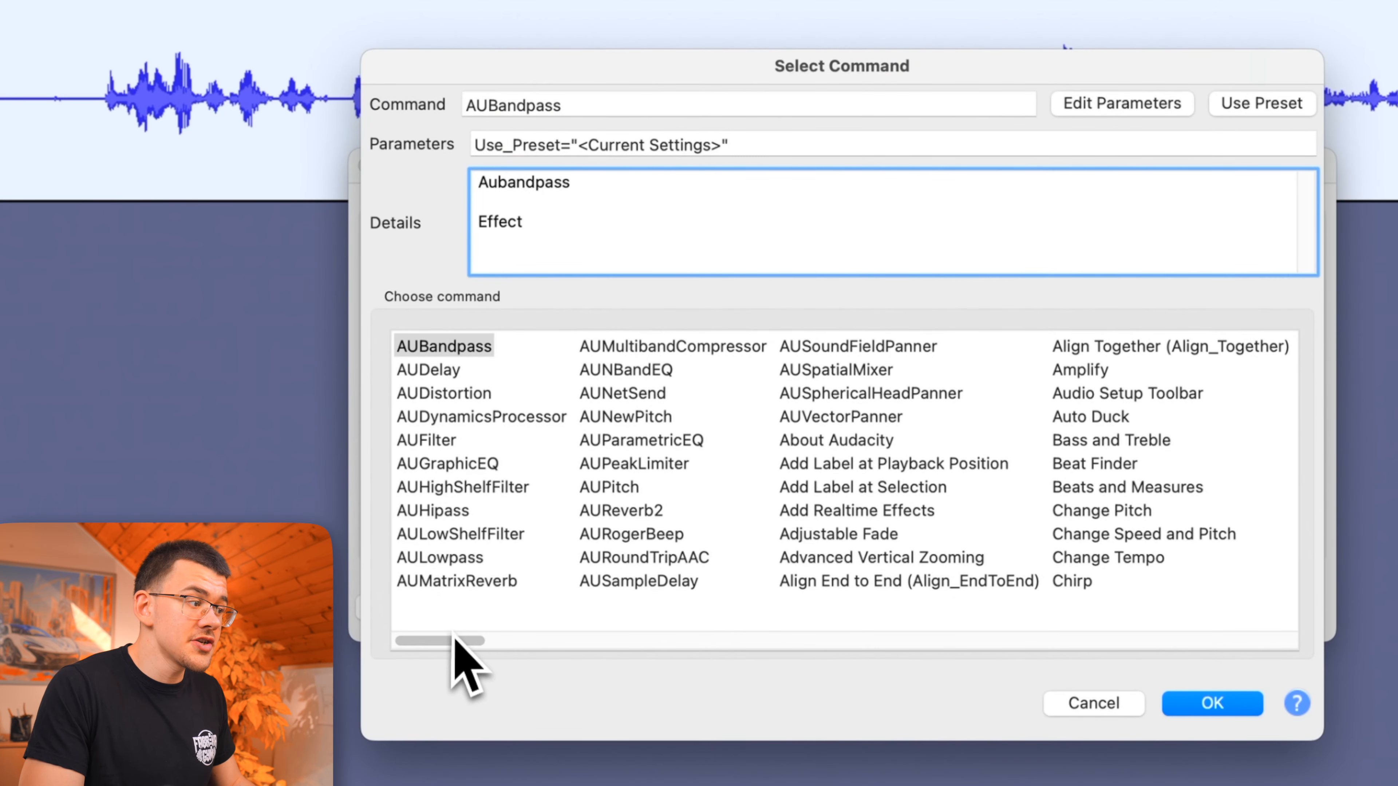
drag(452, 638, 859, 640)
click(930, 347)
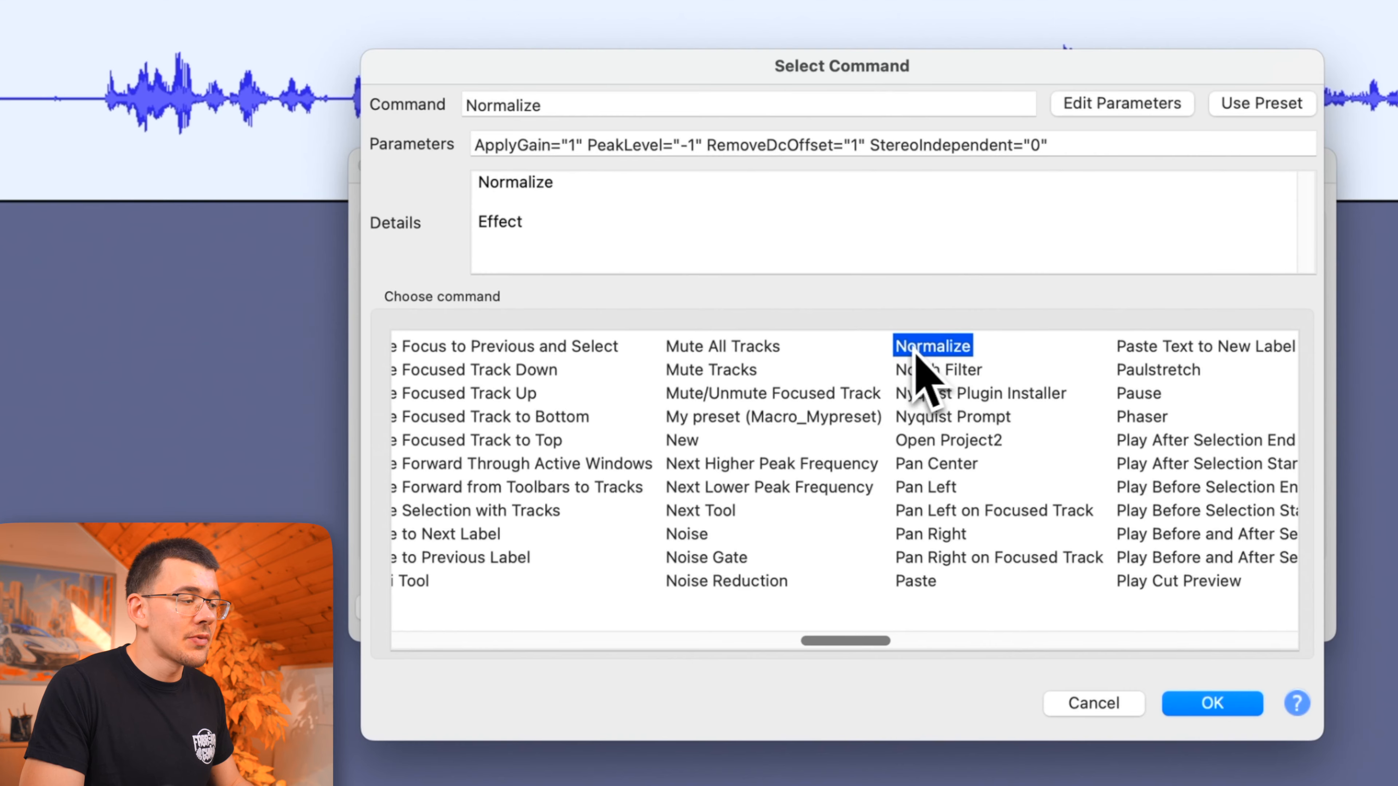
click(1235, 701)
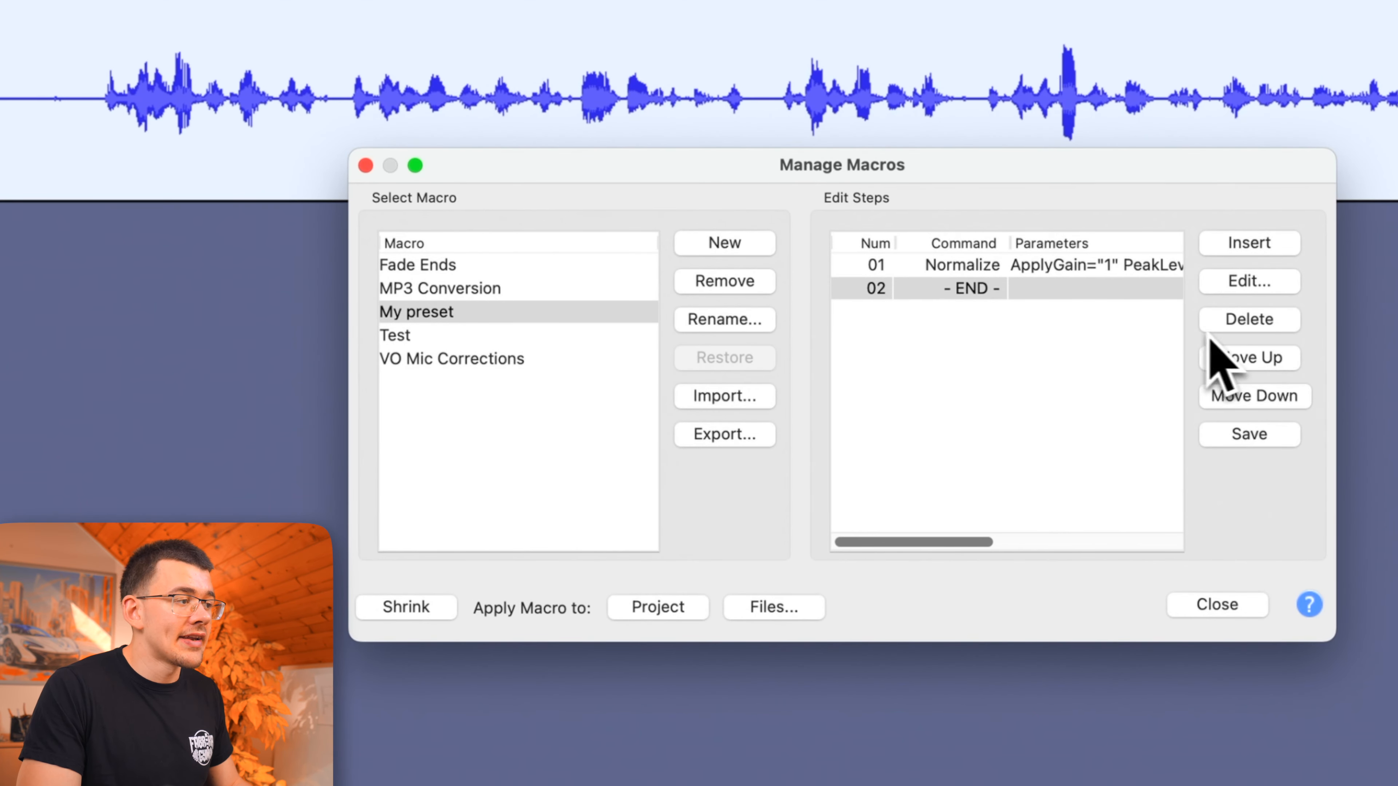
Add the Compressor command after Normalize in the My preset macro.
click(1228, 288)
drag(471, 640, 518, 640)
click(955, 540)
click(1207, 704)
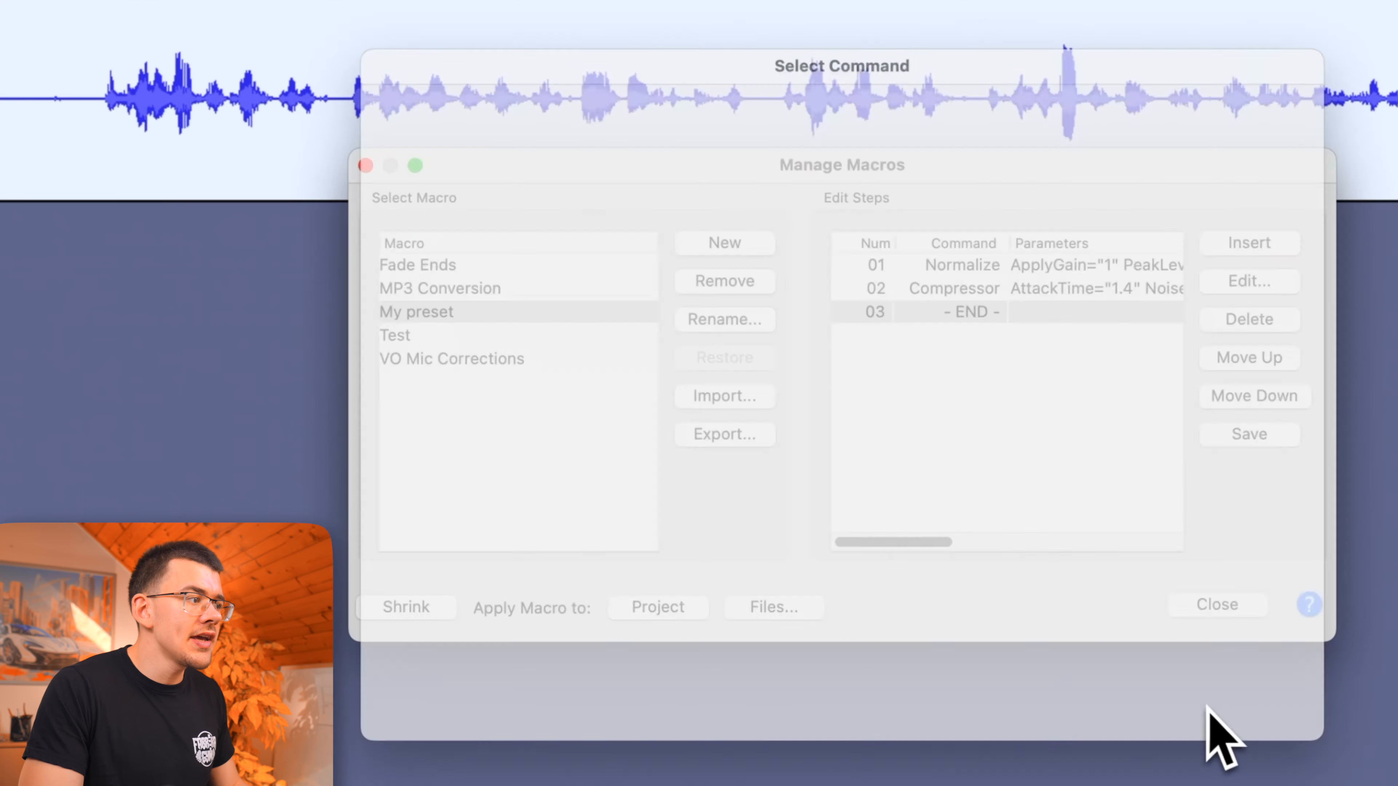
Set the macro's Normalize command to remove DC offset and normalize peak amplitude to -1.0 dB.
click(945, 267)
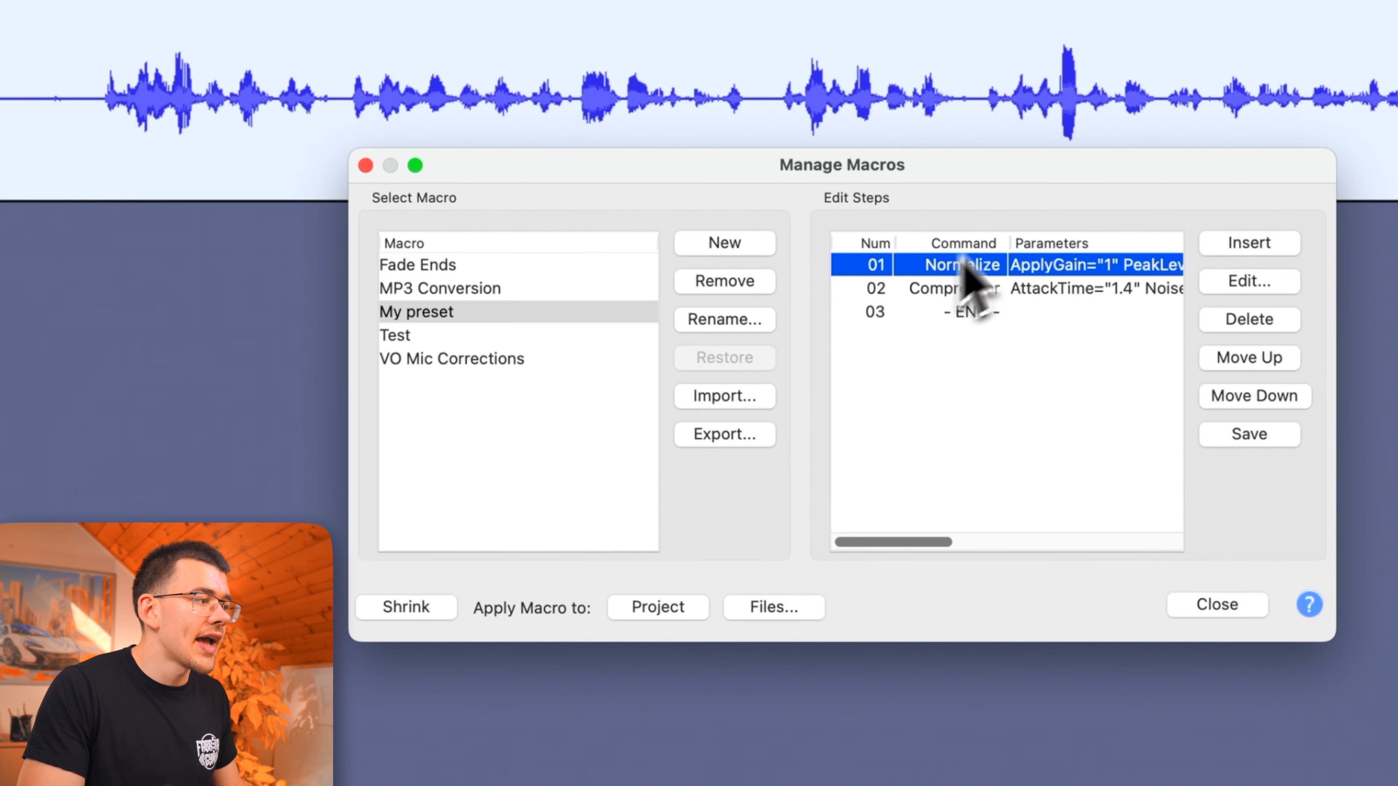
click(1266, 284)
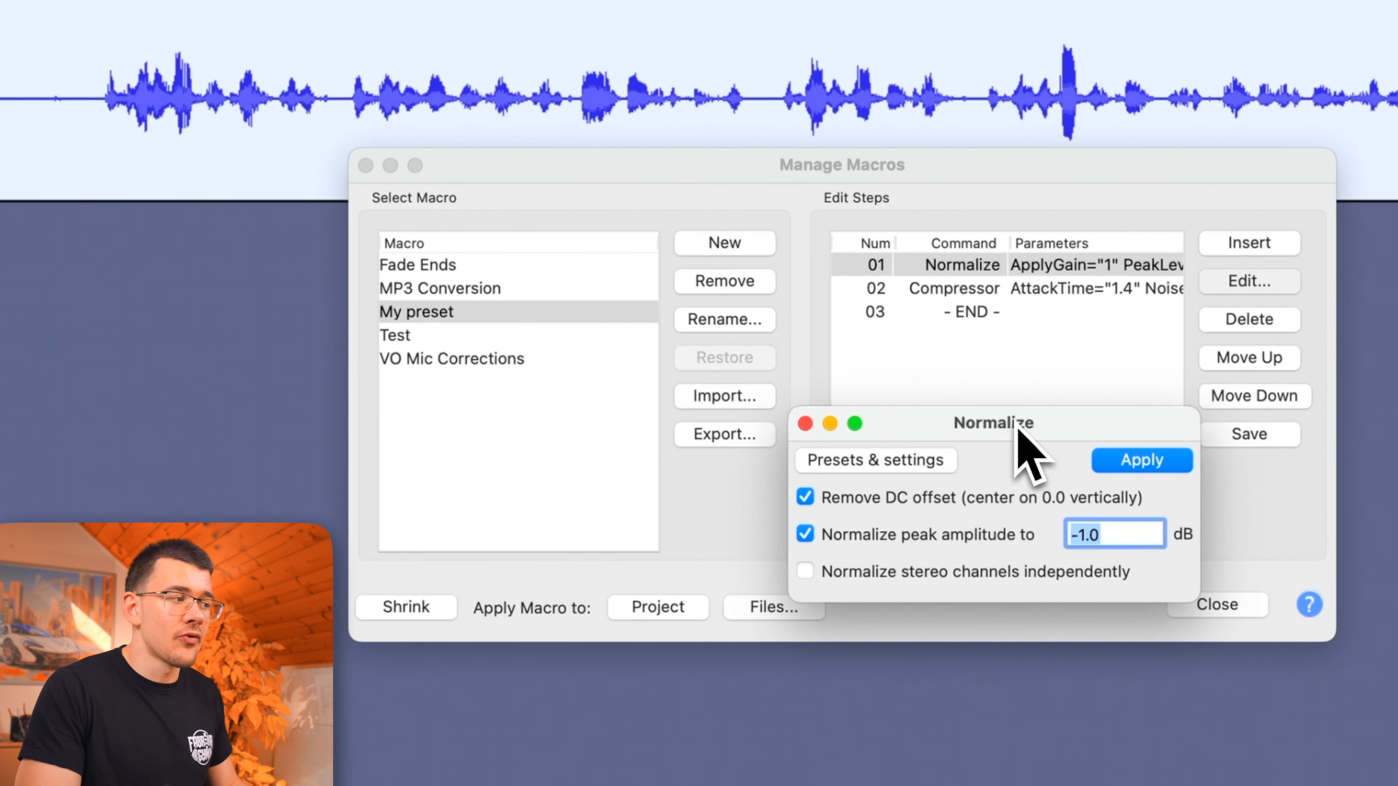
drag(1020, 431, 1012, 414)
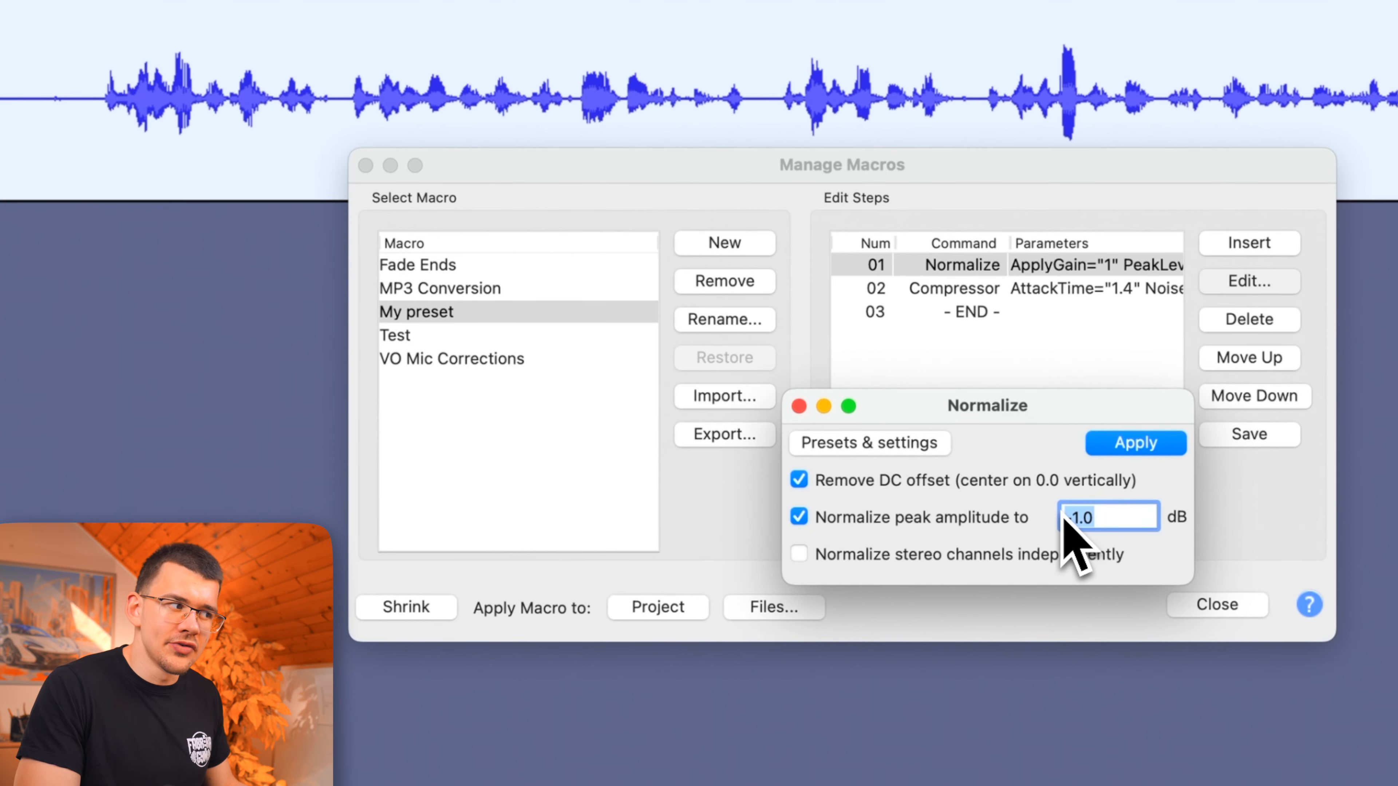
click(1117, 447)
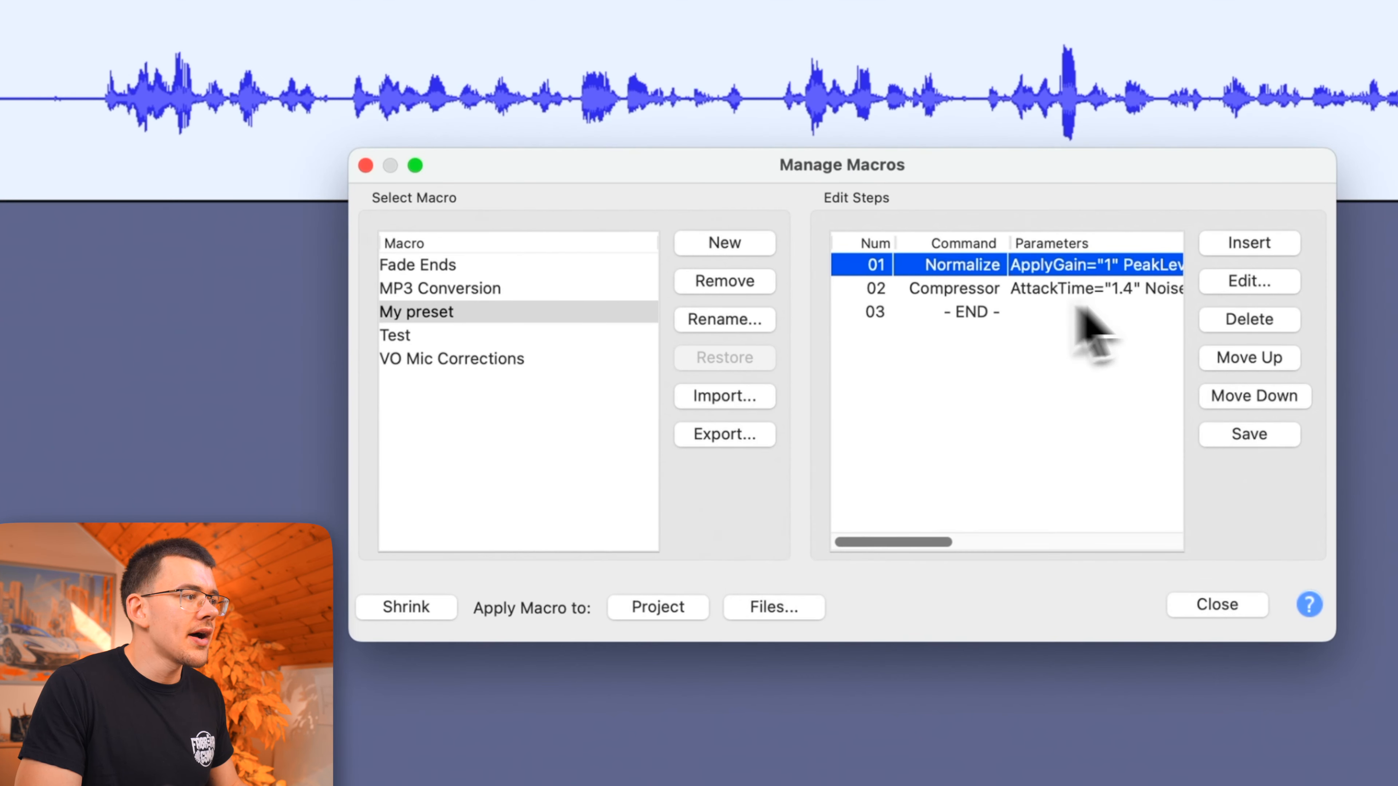
Set the macro's Compressor to threshold -18 dB, noise floor -40 dB, ratio 3:1, attack 1.40 s, release 11.1 s with make-up gain, and save the macro.
click(1106, 291)
click(1225, 281)
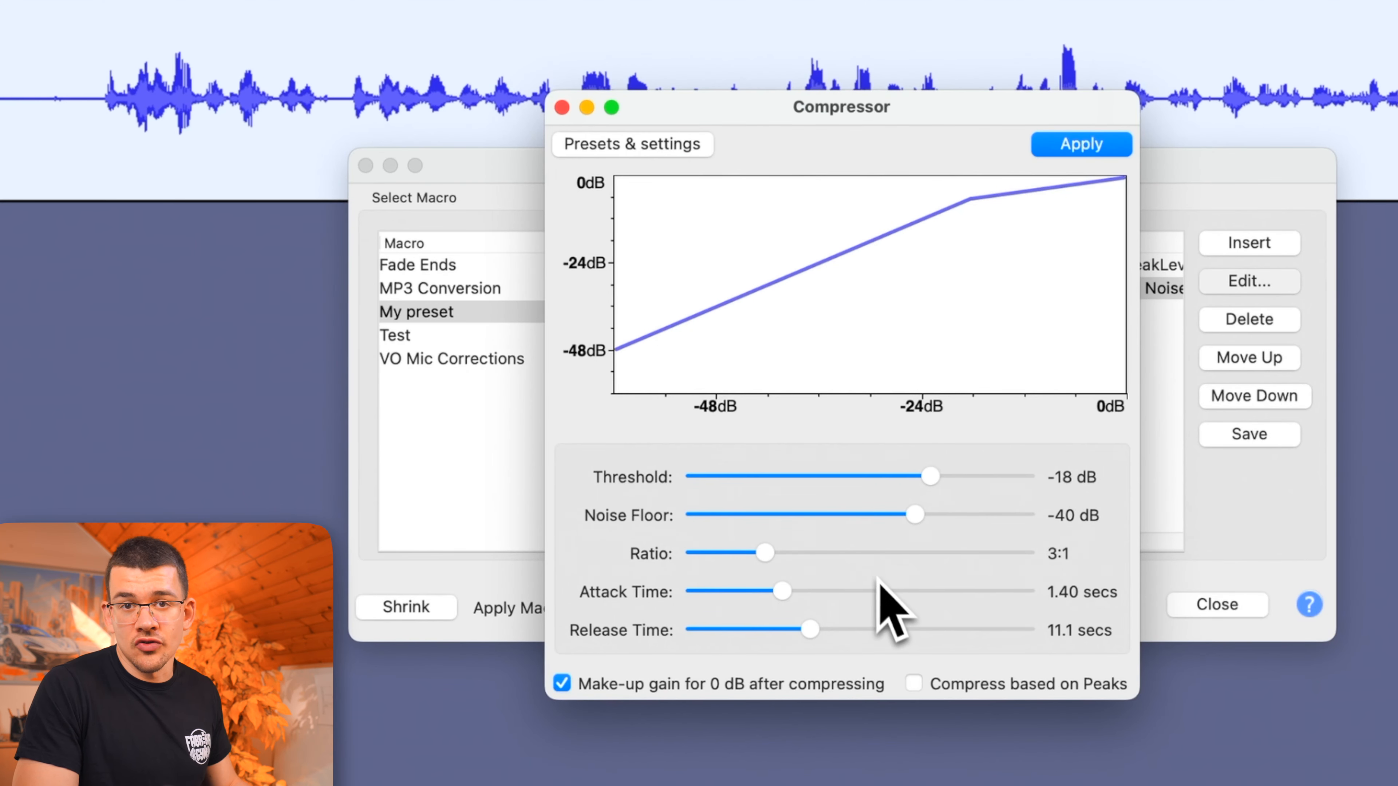
click(1106, 144)
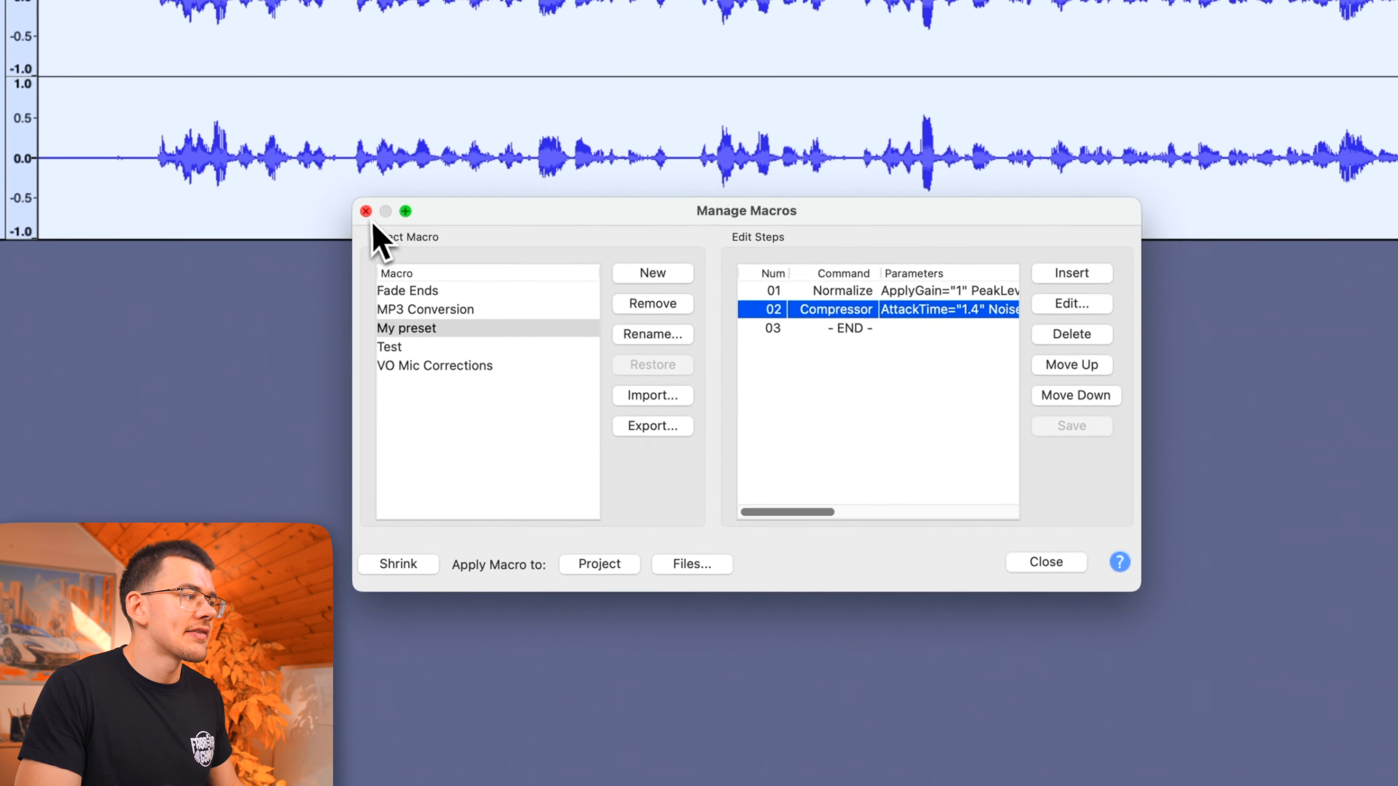
click(366, 166)
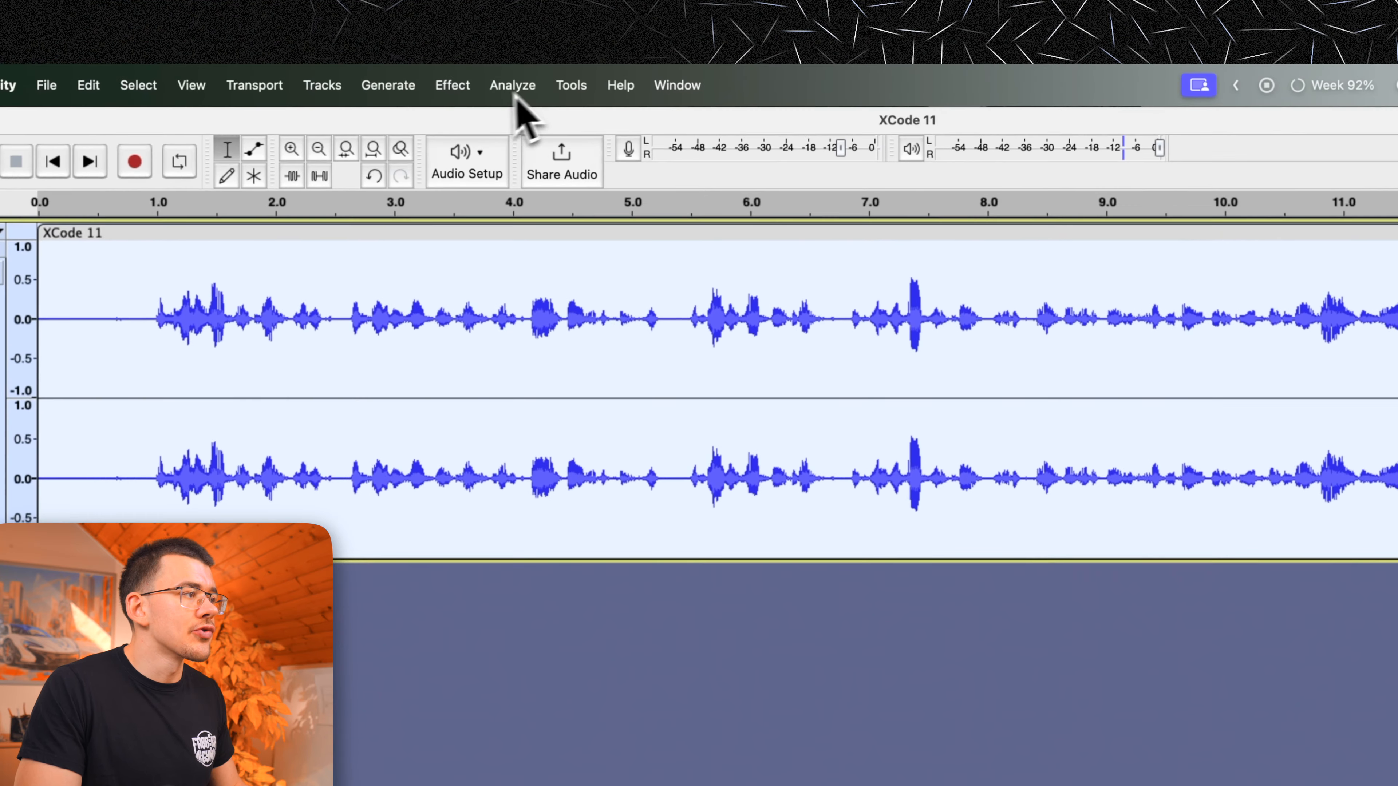
Apply the My preset macro to the noise-reduced XCode 11 clip.
click(493, 12)
mouse_move(611, 190)
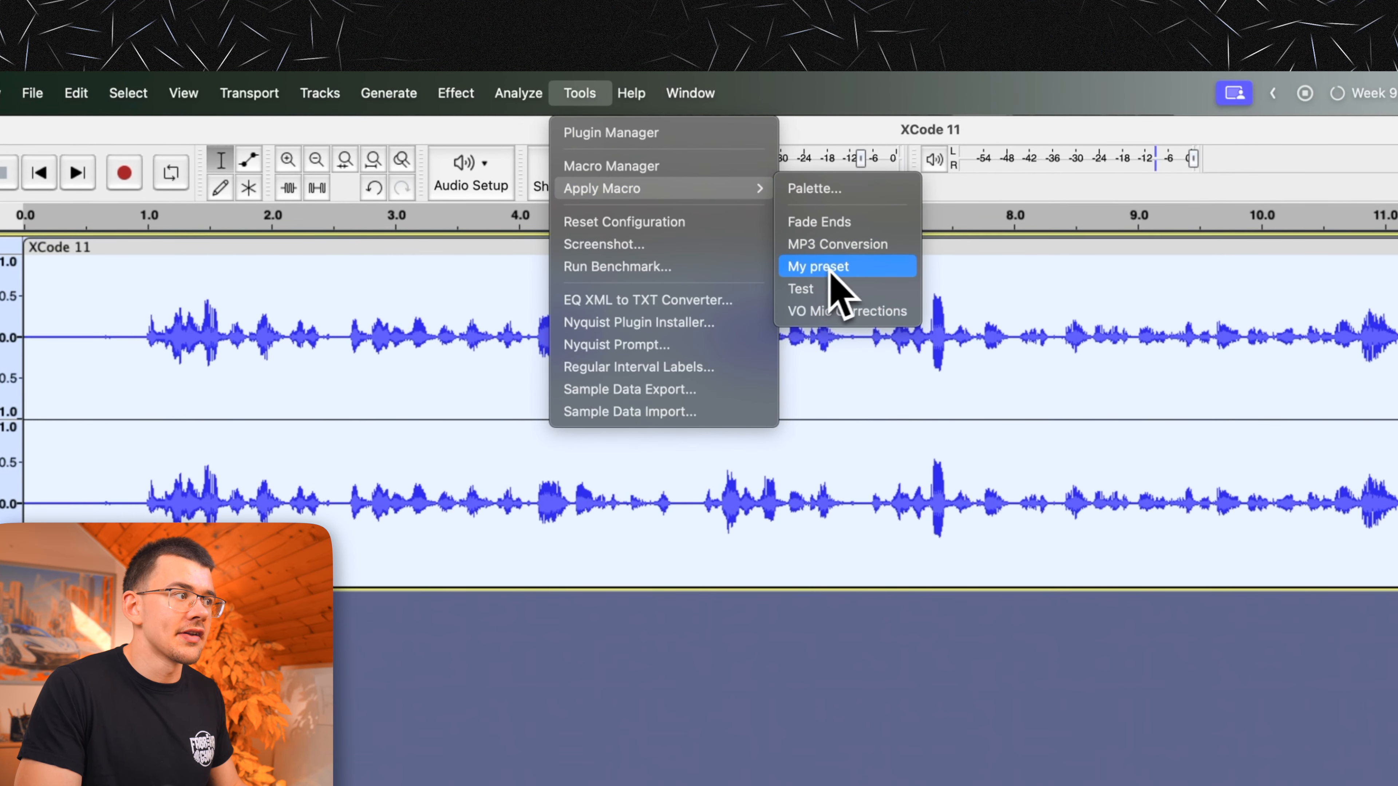
click(849, 269)
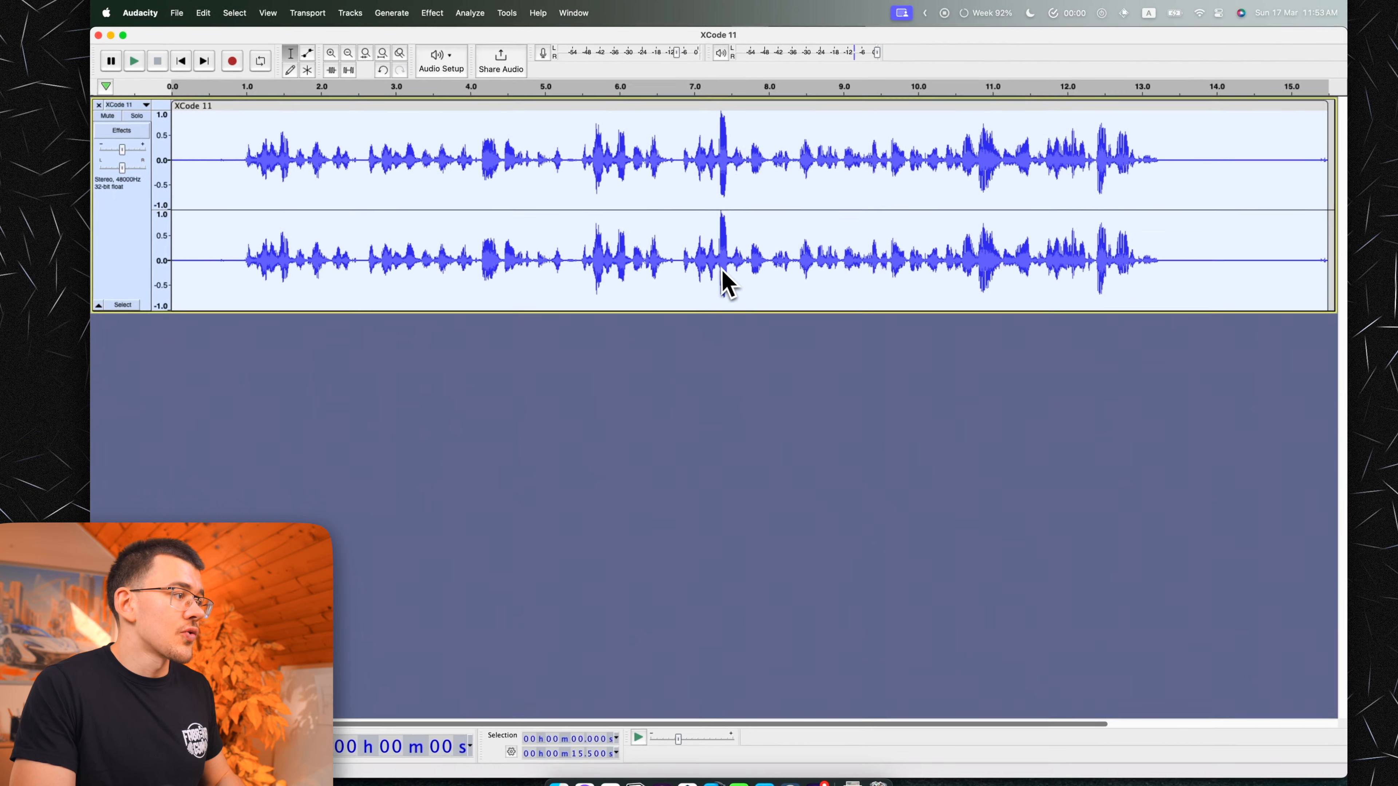
Export the entire project as XCode 11.wav, stereo, 48000 Hz, 32-bit float, to the Corrected Audio folder, replacing the existing file.
key(super+shift+e)
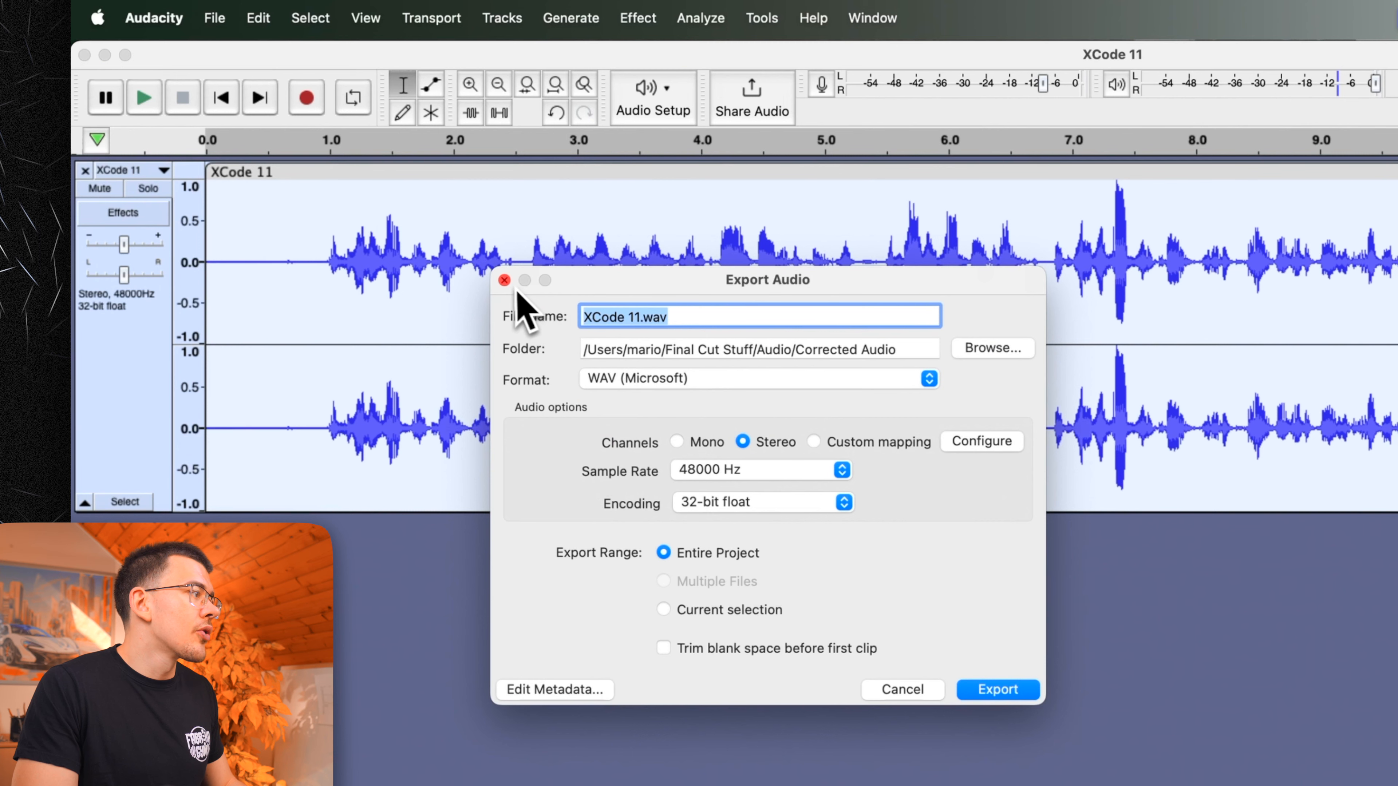
click(504, 280)
click(215, 18)
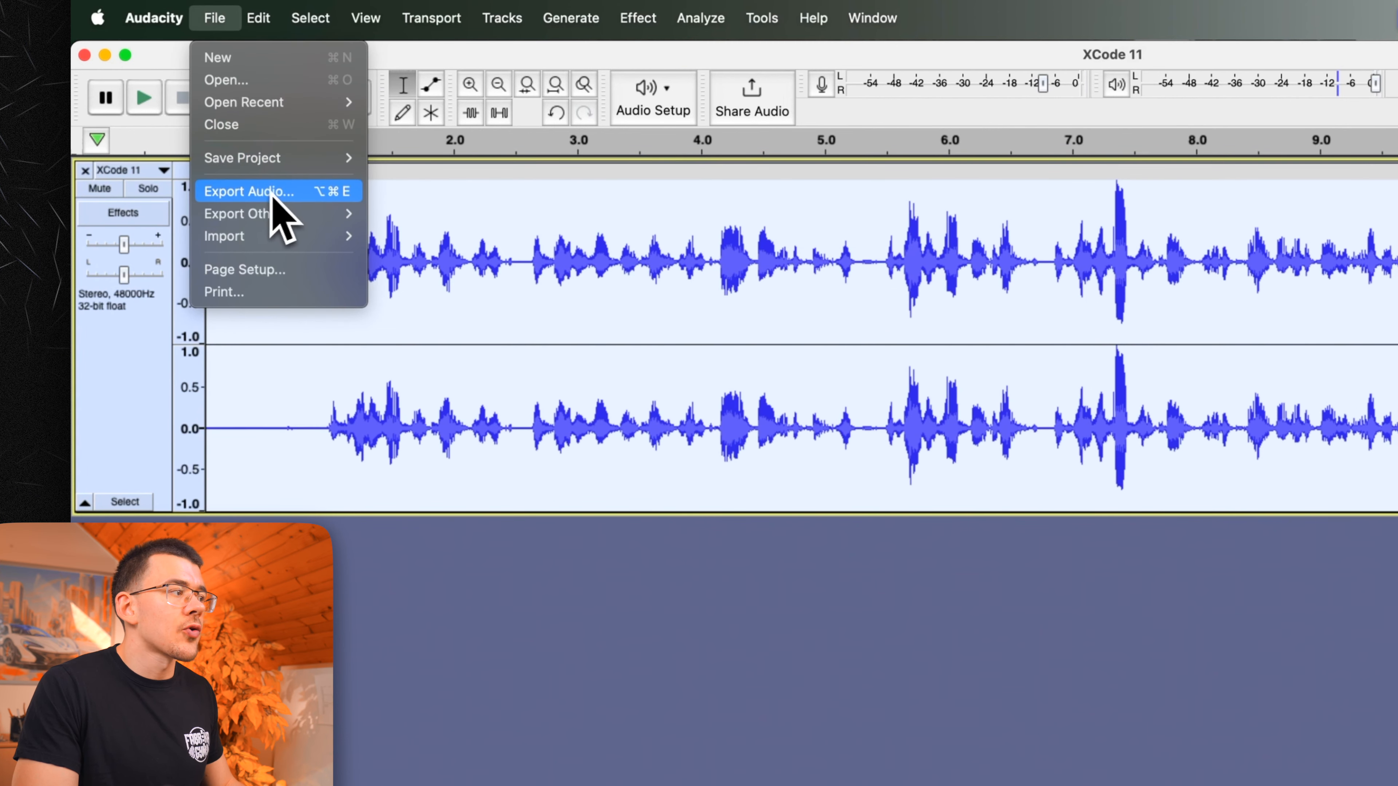
click(319, 192)
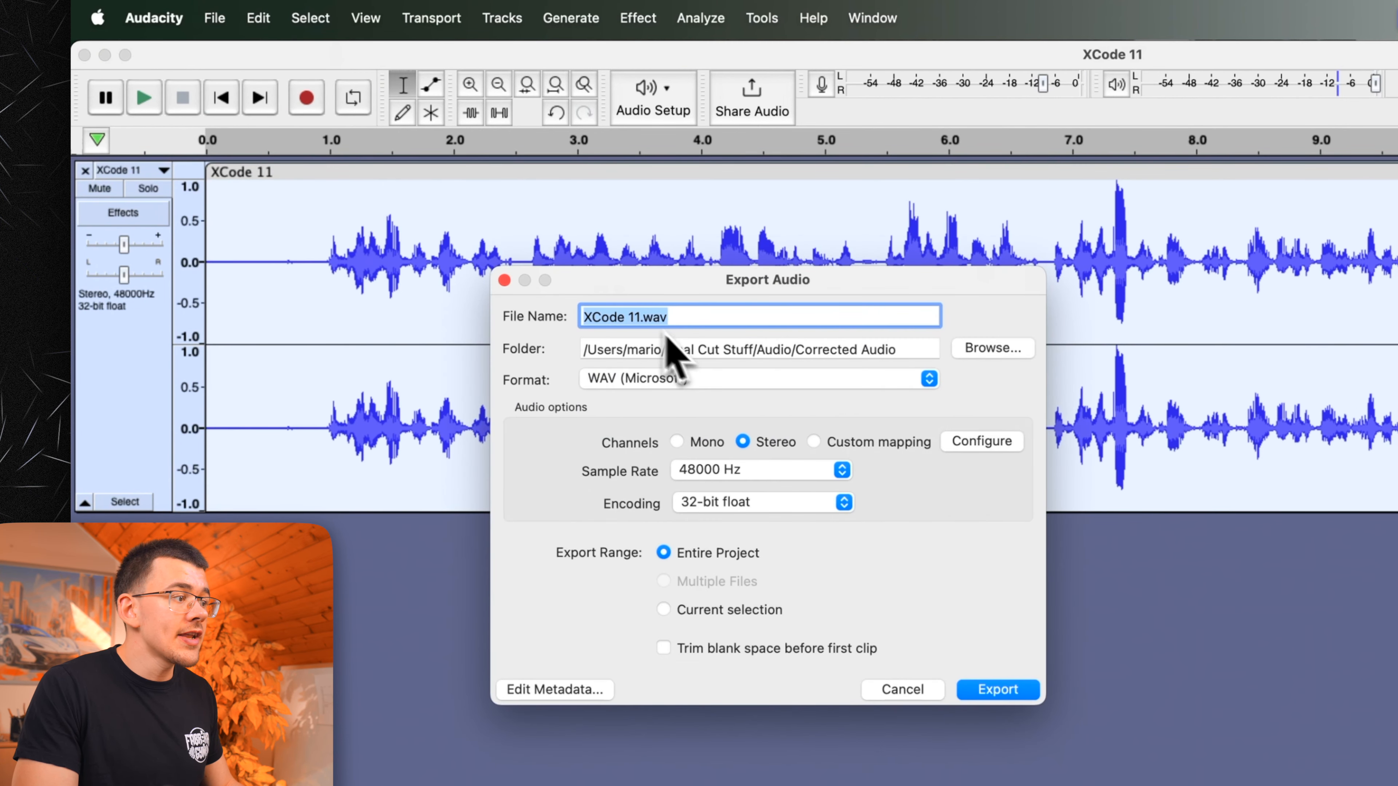
click(998, 693)
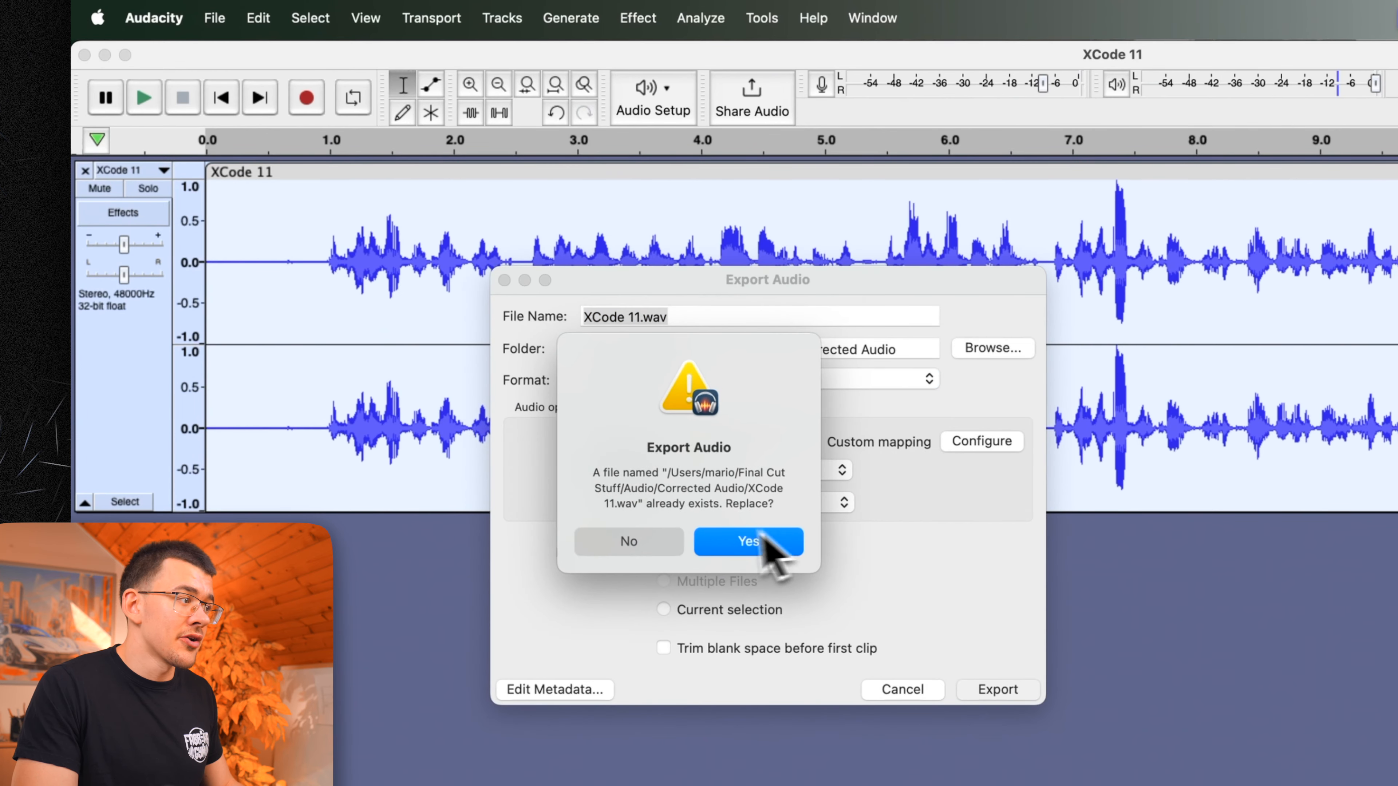
click(744, 544)
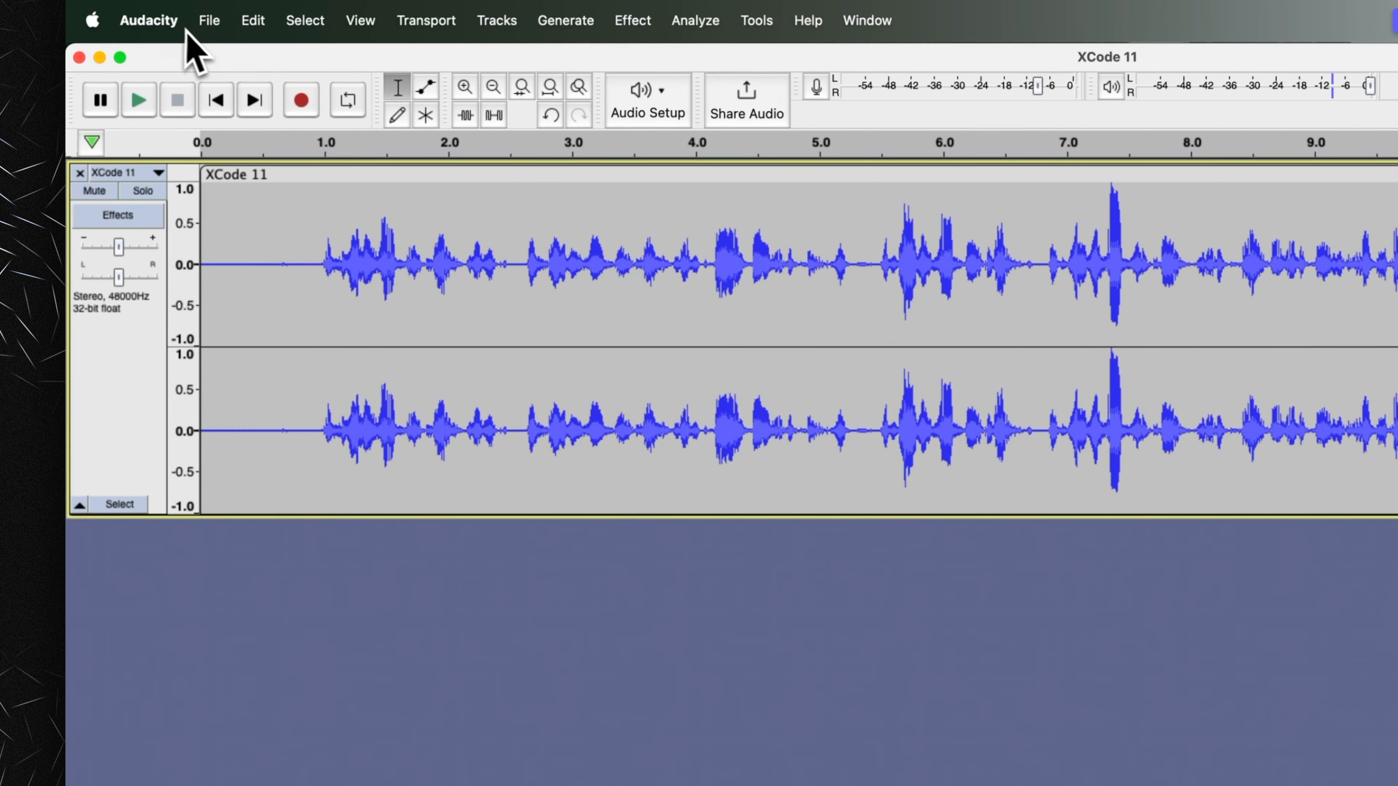
Change the interface theme to Dark in the preferences.
click(144, 14)
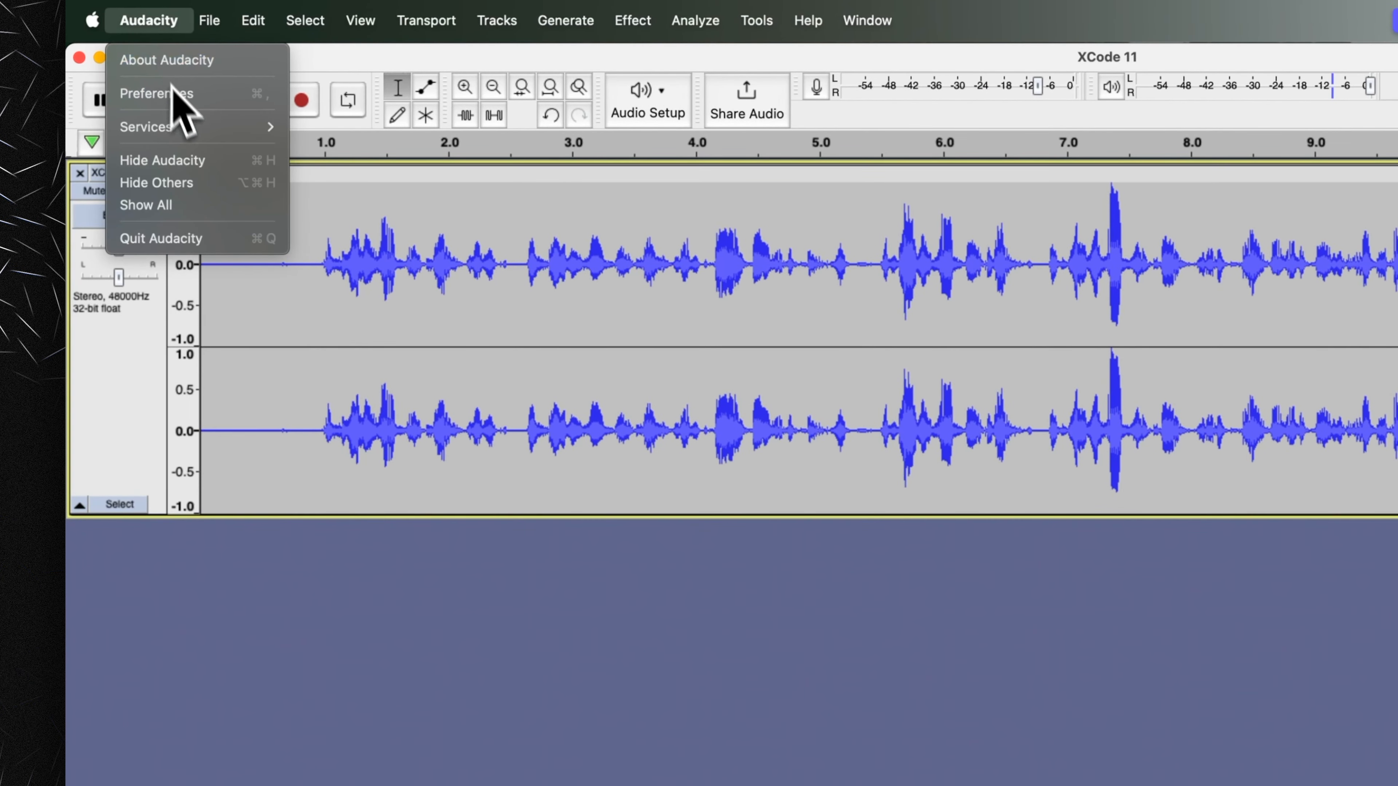
click(158, 95)
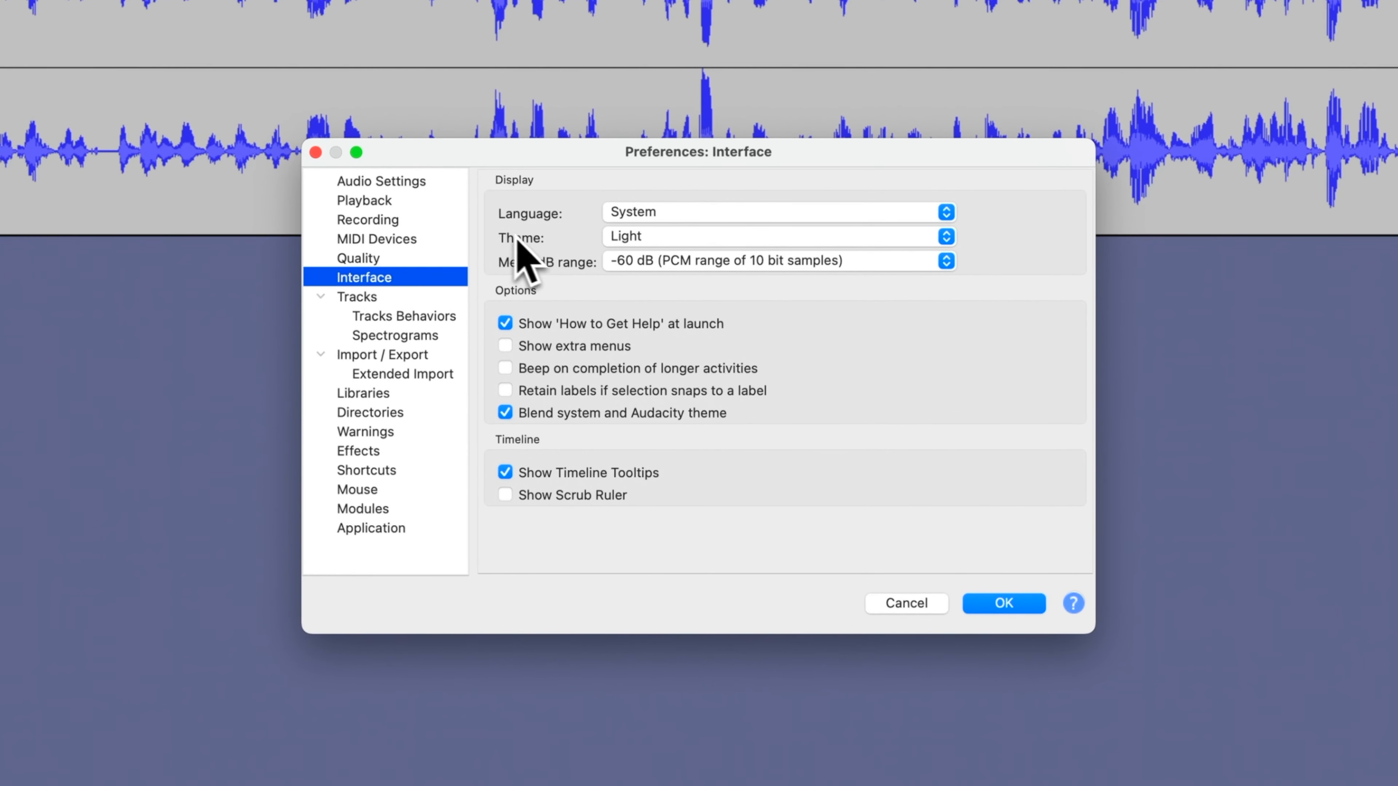
click(633, 236)
click(671, 258)
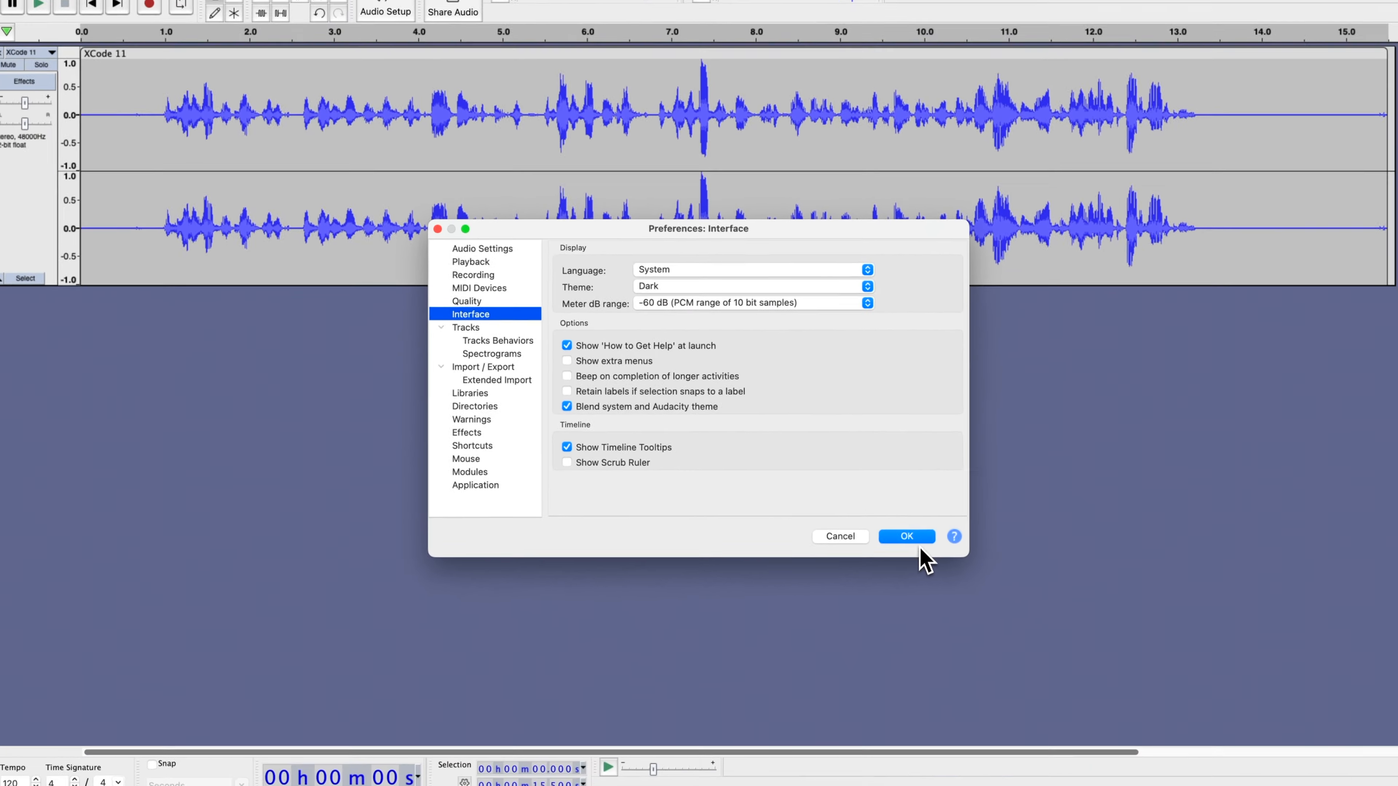
click(1004, 603)
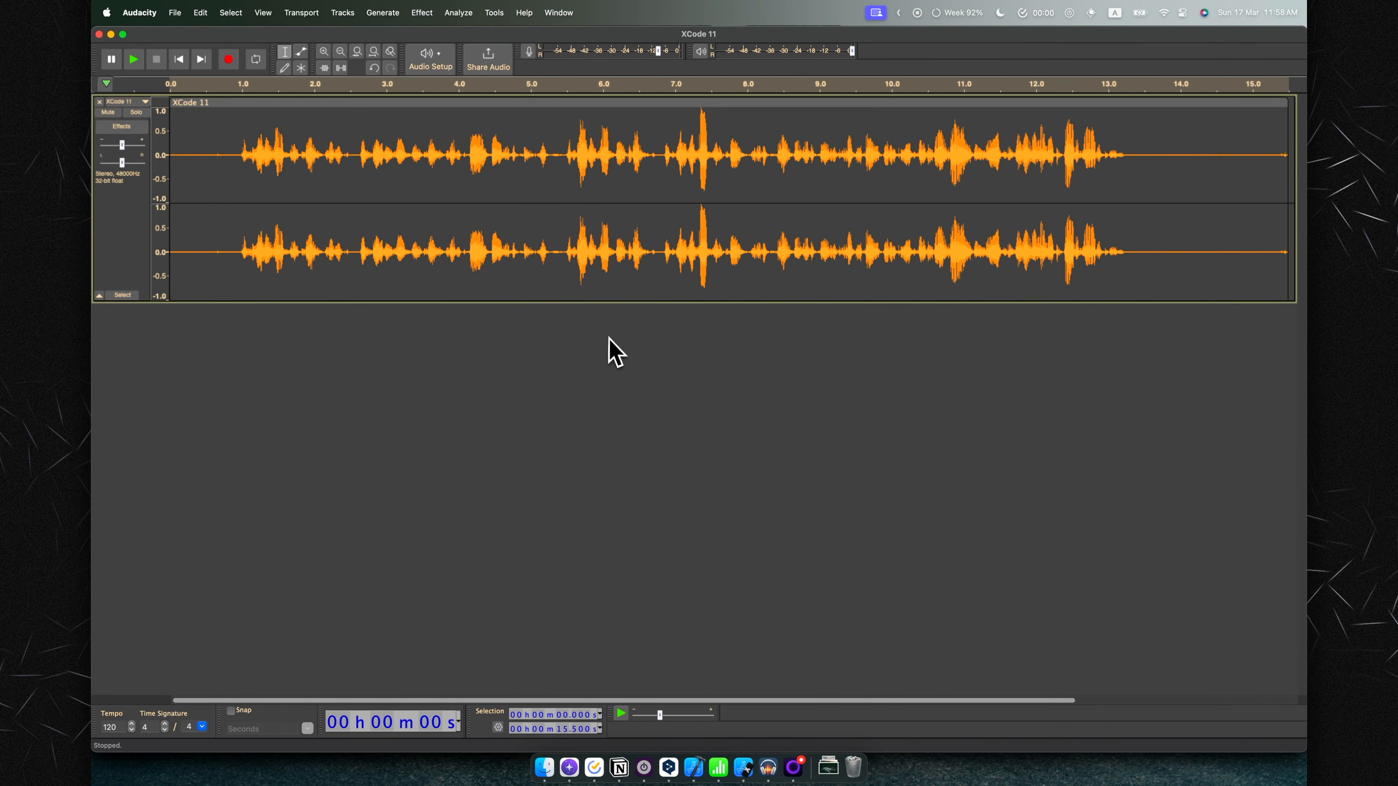